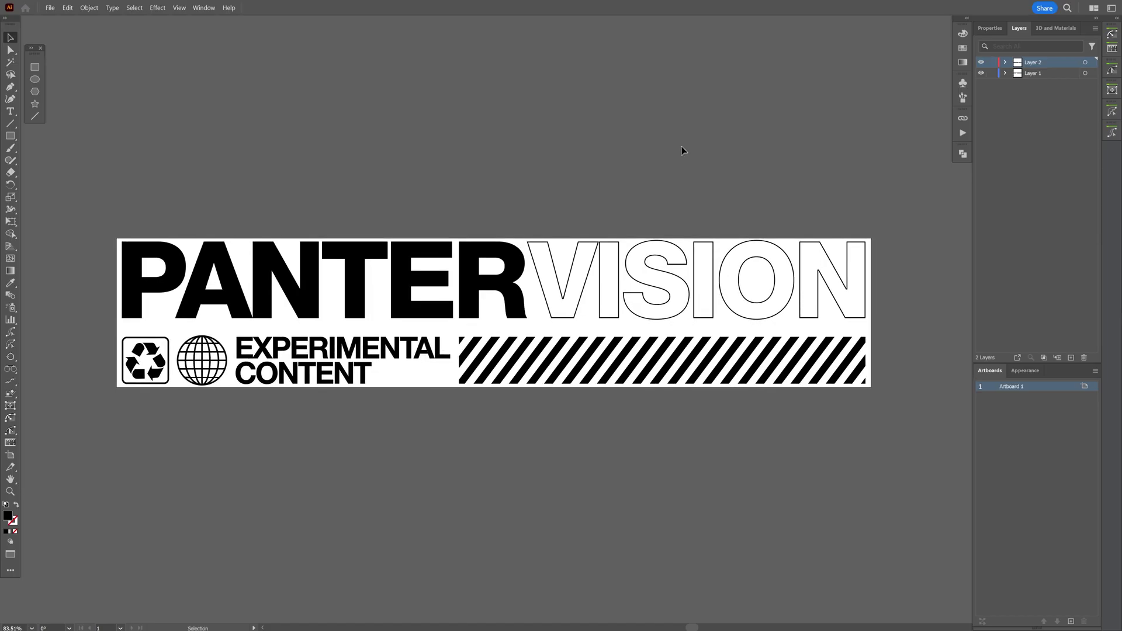
Examine which artwork belongs to each of the two layers: the PANTERVISION title and the row of icons, text and stripes beneath.
key("z")
mouse_move(543, 148)
left_mouse_down()
mouse_move(554, 149)
mouse_move(549, 132)
left_mouse_up()
key("v")
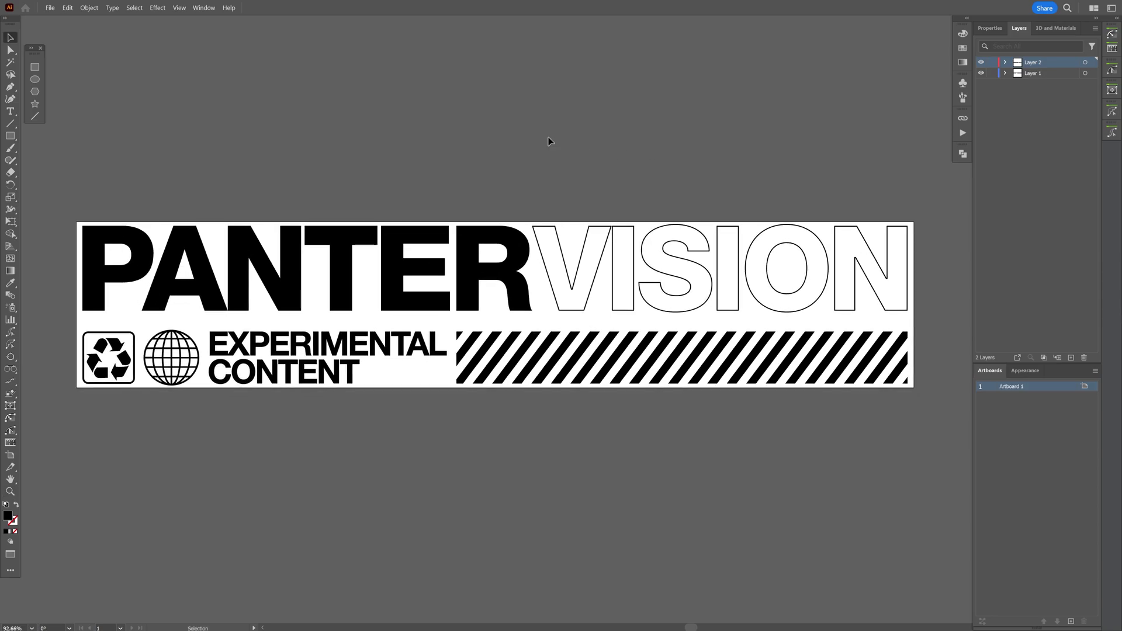
left_click(532, 280)
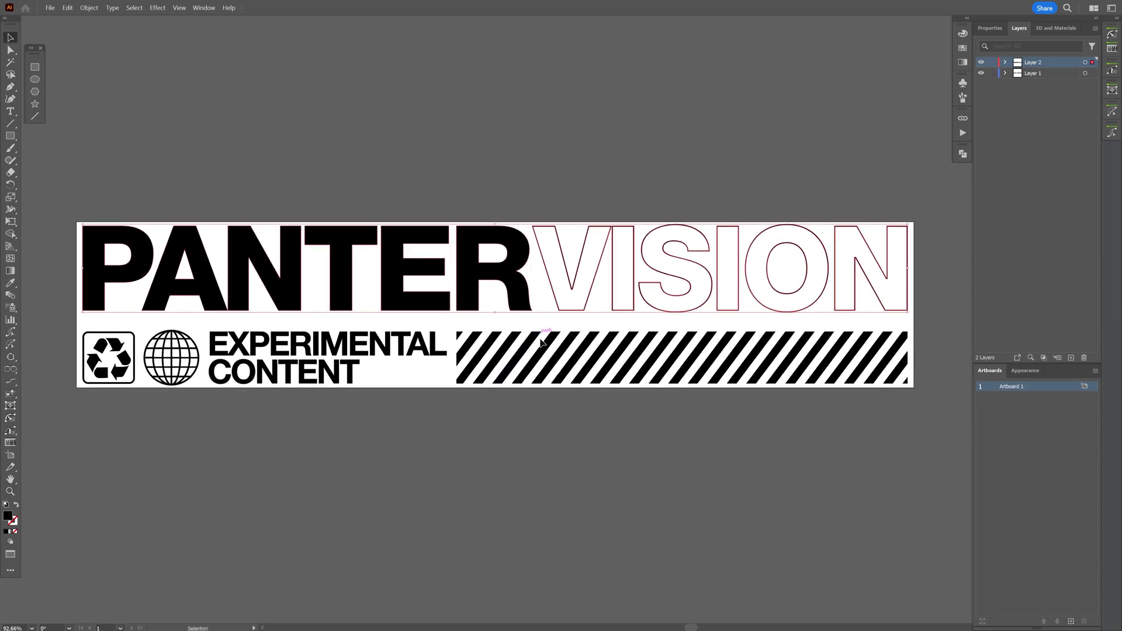
key("z")
left_click(505, 304)
key("ctrl+0")
key("v")
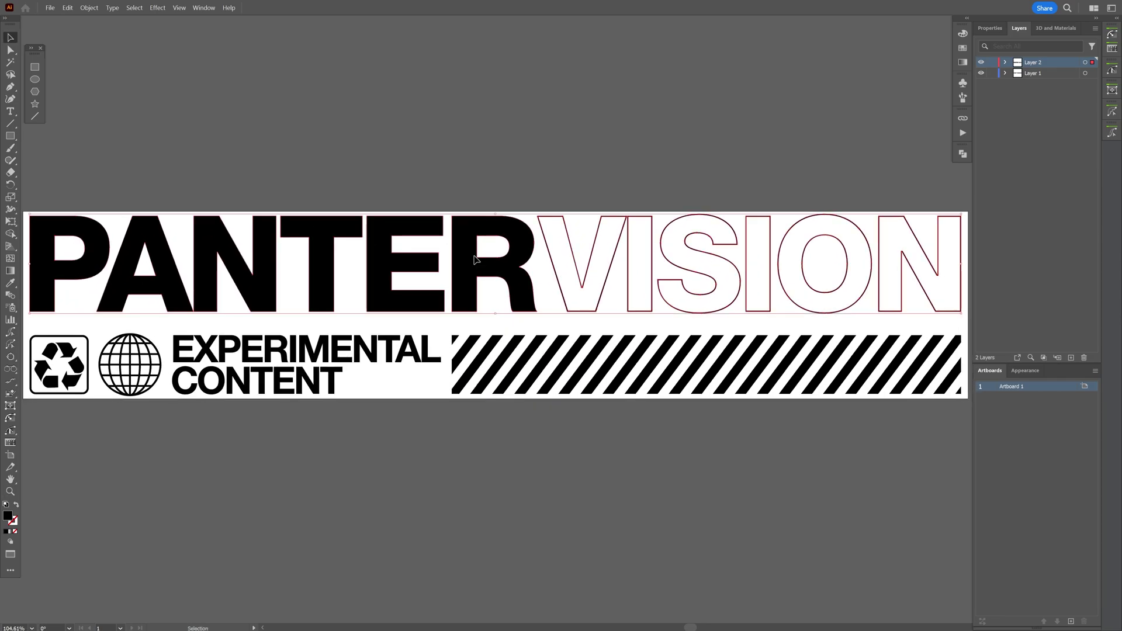
left_click(1033, 75)
left_click(527, 349)
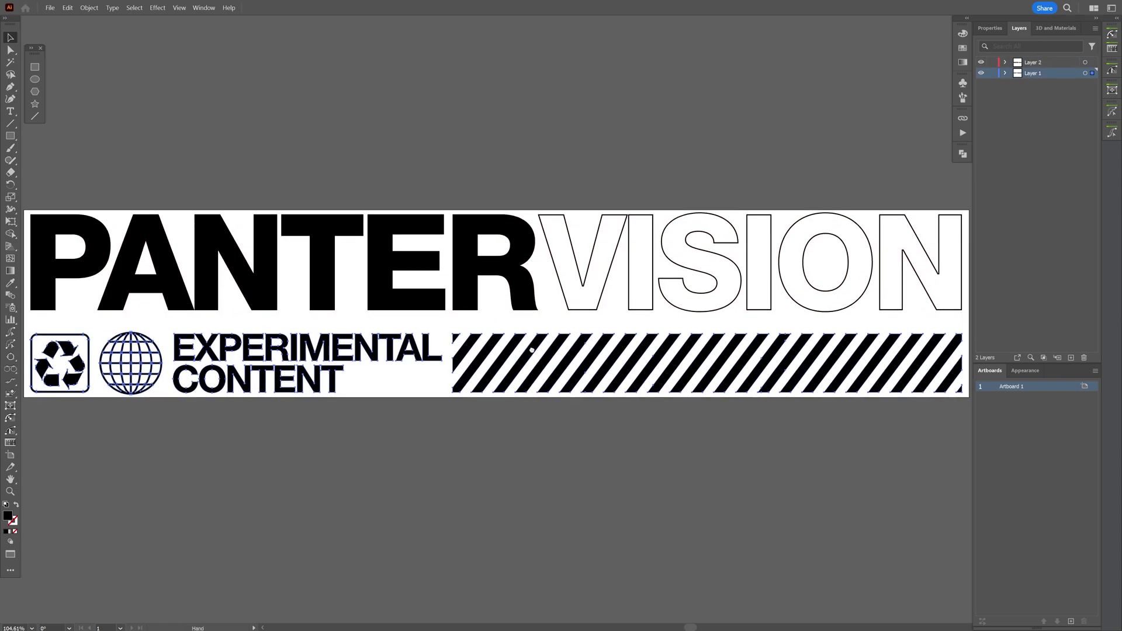
key("z")
scroll(532, 336, "down", 1)
left_click(479, 159)
Start saving the document as a new copy and look at the available file types.
key("ctrl+shift+s")
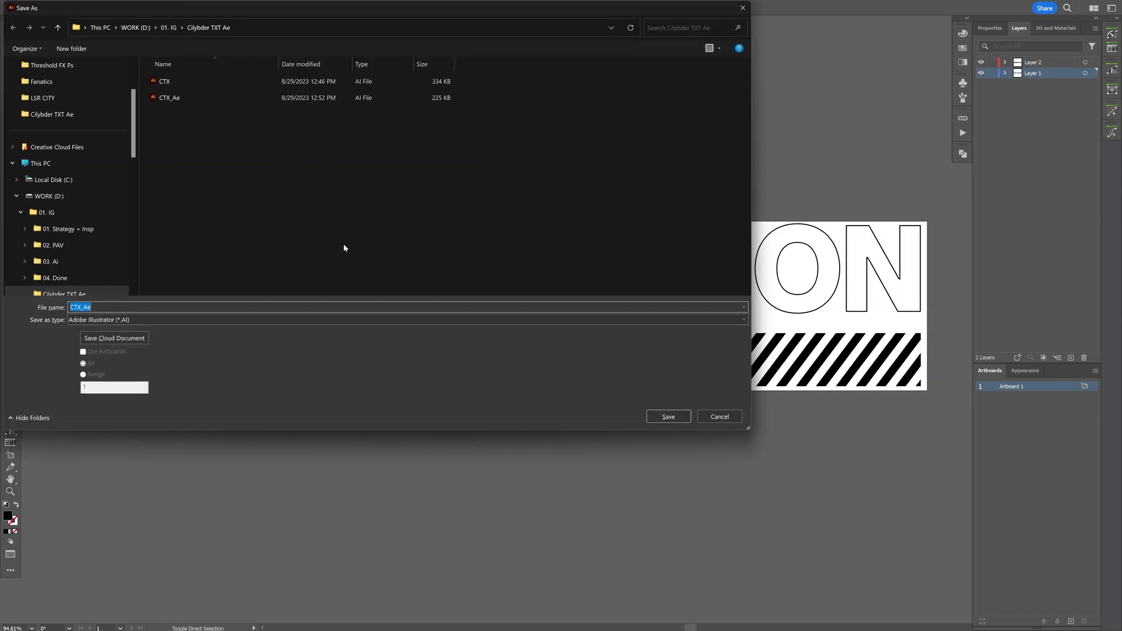
left_click(129, 322)
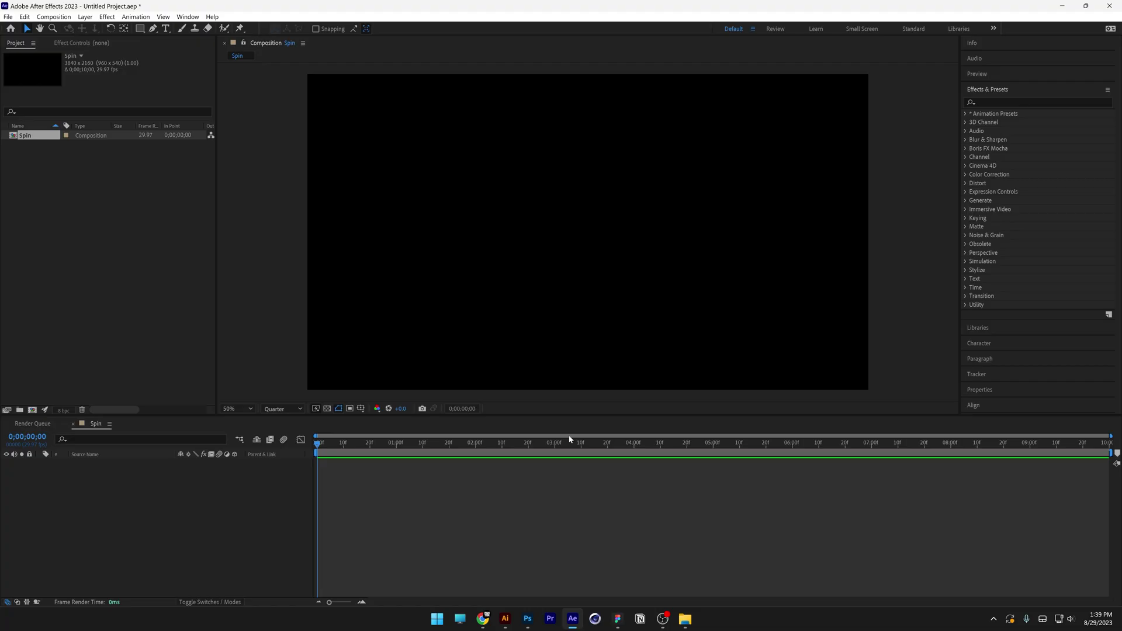
left_click(603, 367)
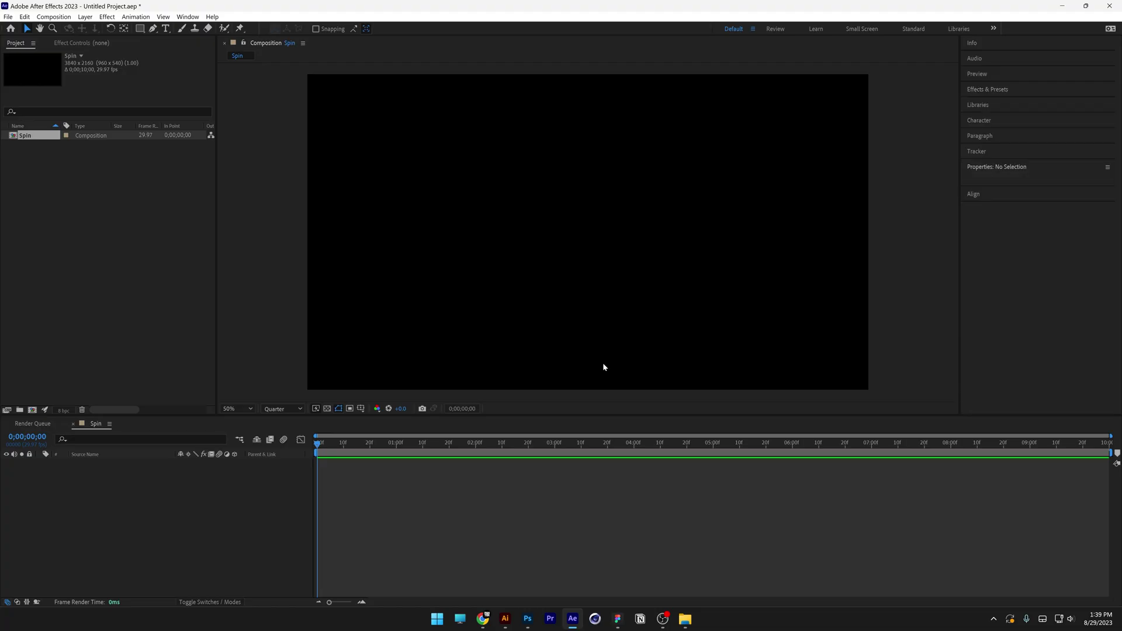
left_click(165, 28)
left_click(485, 221)
type("SJFPWSDF")
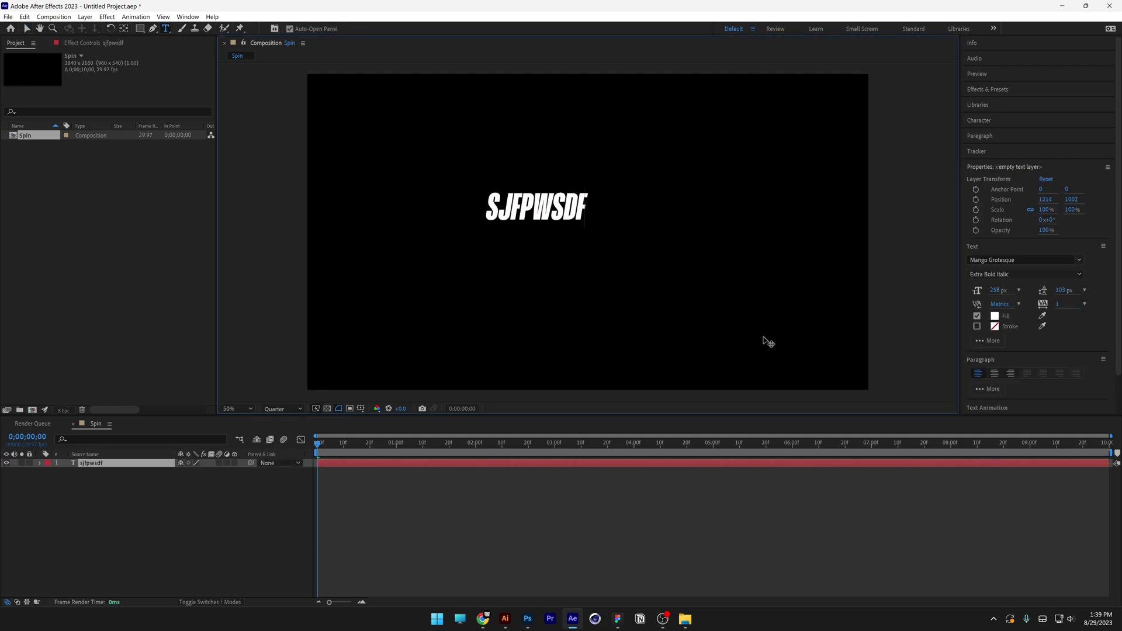
key("ctrl+z")
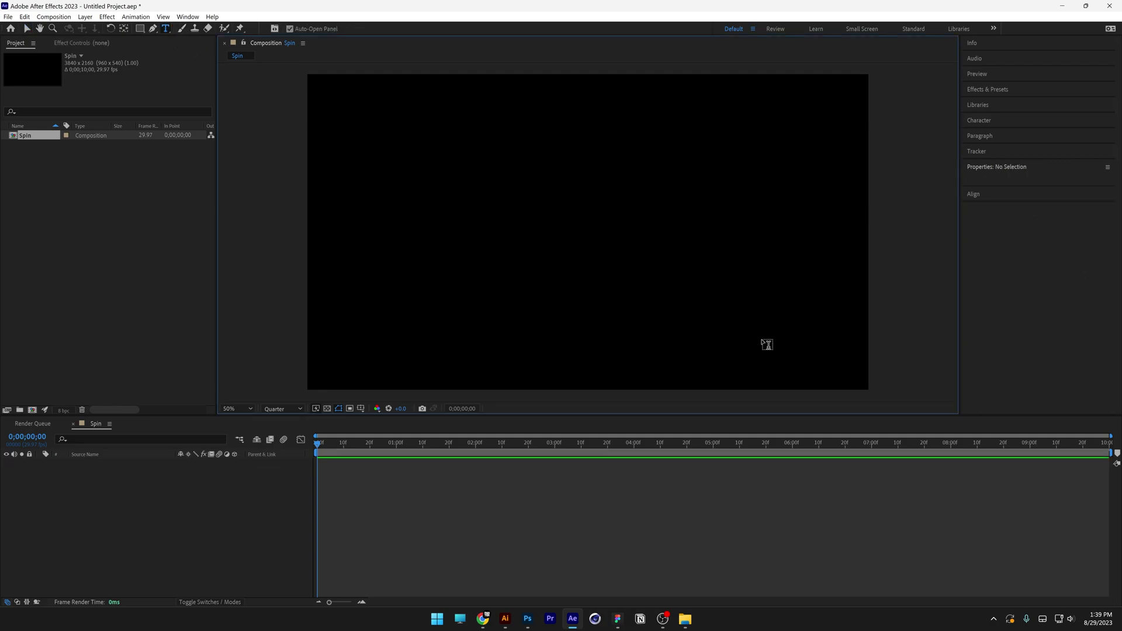
Import the CTX_Ae Illustrator file into the After Effects project as a composition that keeps its layers.
right_click(142, 225)
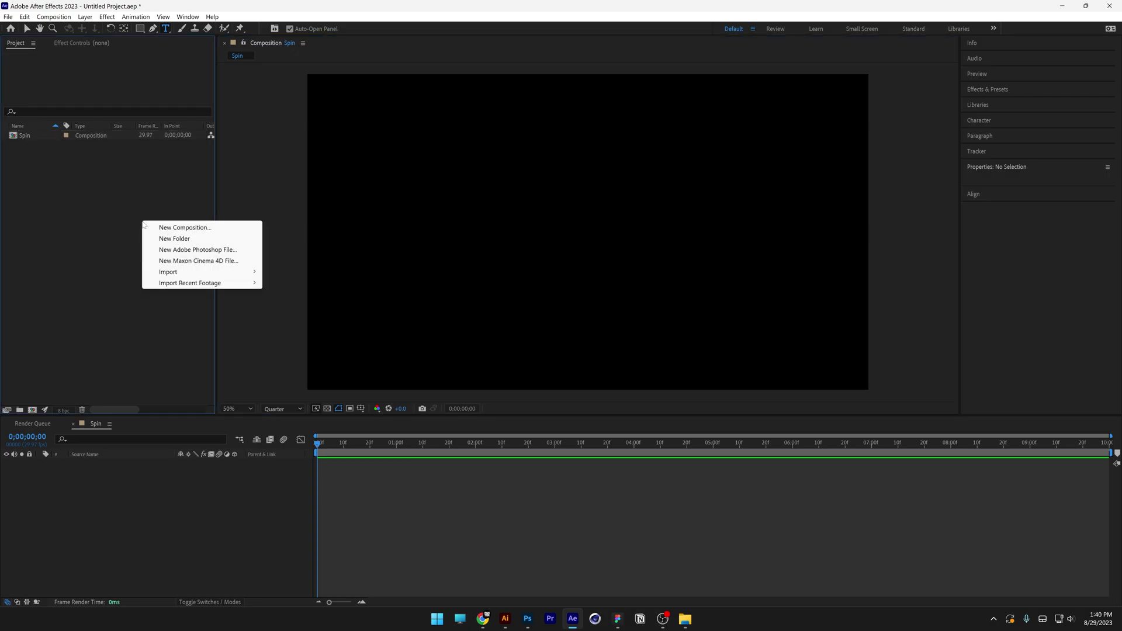
mouse_move(212, 273)
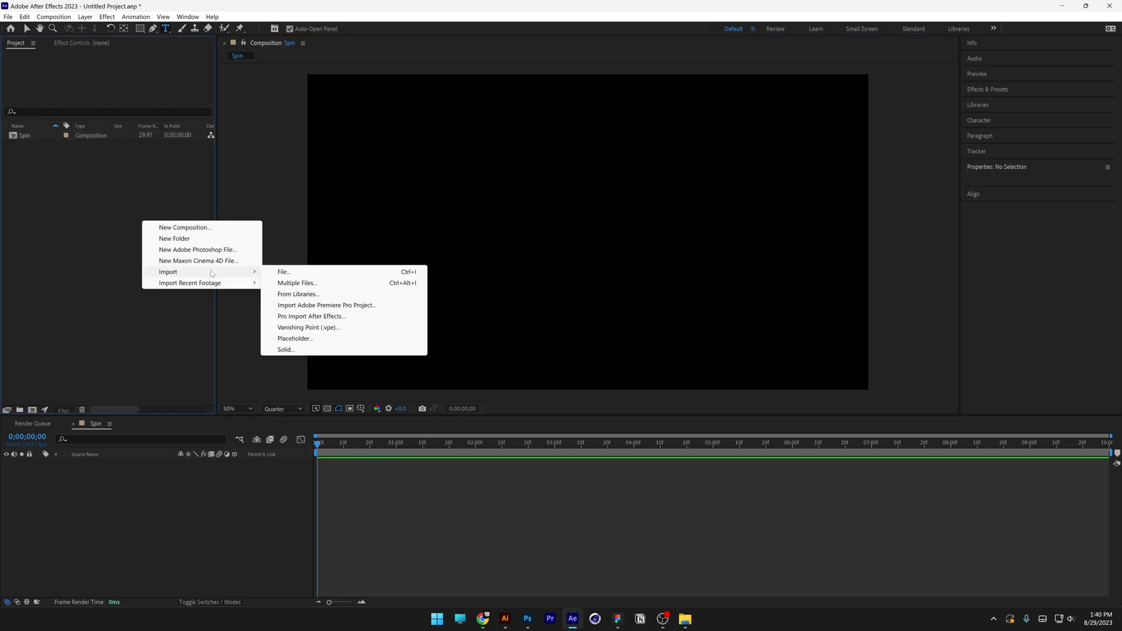
left_click(320, 285)
left_click(280, 155)
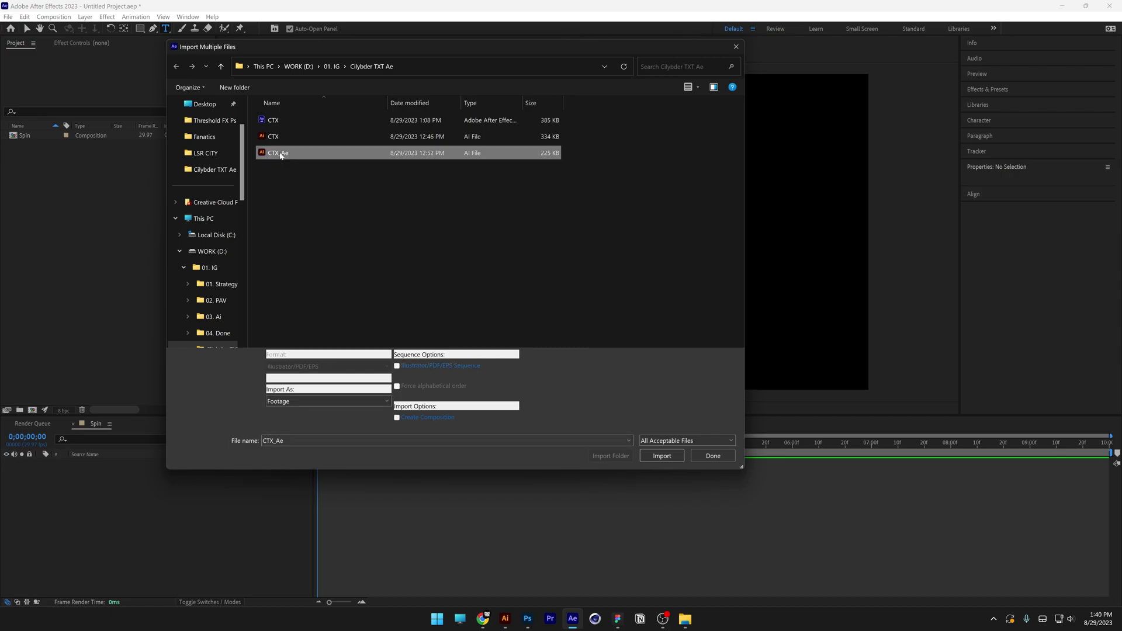
left_click(310, 401)
left_click(304, 425)
left_click(660, 456)
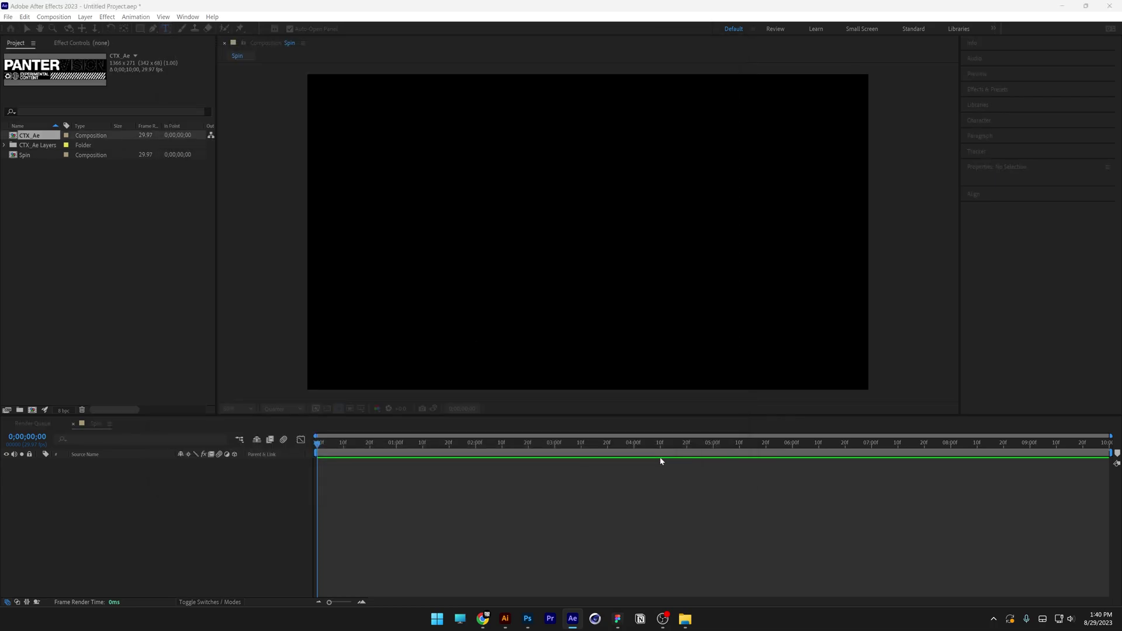
Add both layers from the CTX_Ae Layers folder to the Spin composition and scale them to 246%.
left_click(5, 146)
left_click(41, 164)
left_click(41, 156, "shift")
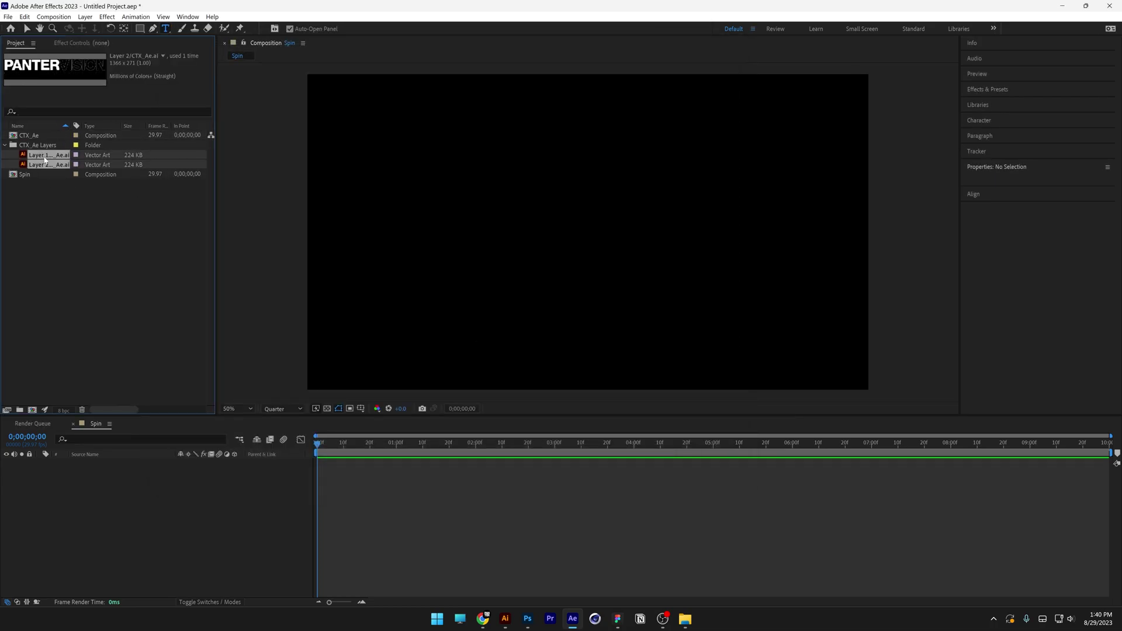
left_click_drag(41, 157, 166, 552)
key("s")
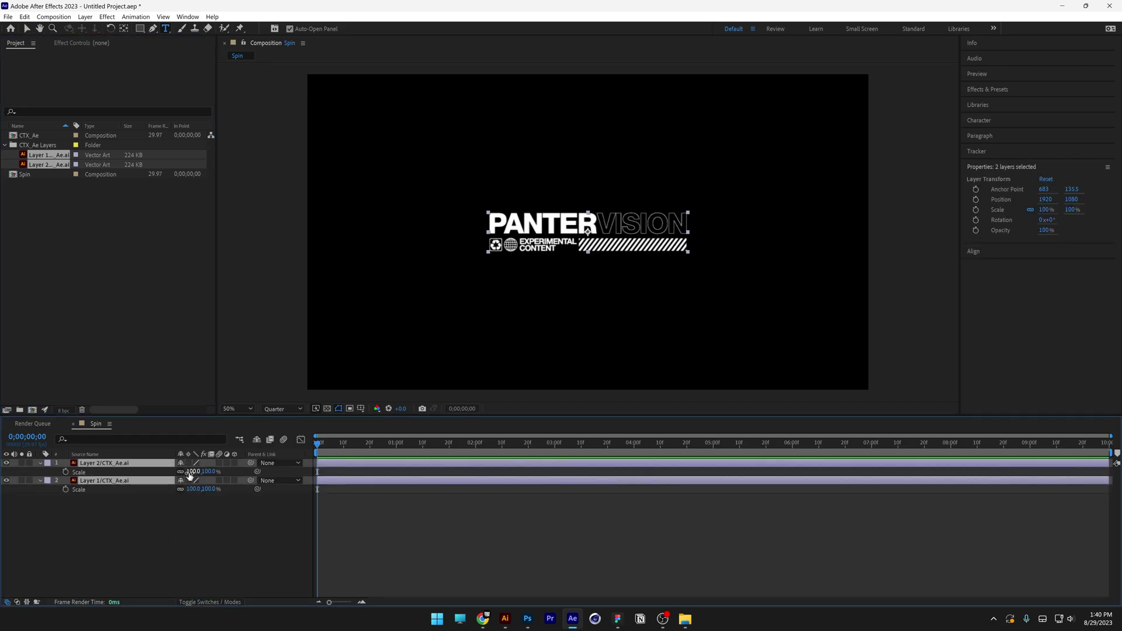
left_click_drag(193, 471, 264, 477)
Create shapes from both CTX_Ae vector layers and delete the original .ai layers from the composition.
right_click(120, 463)
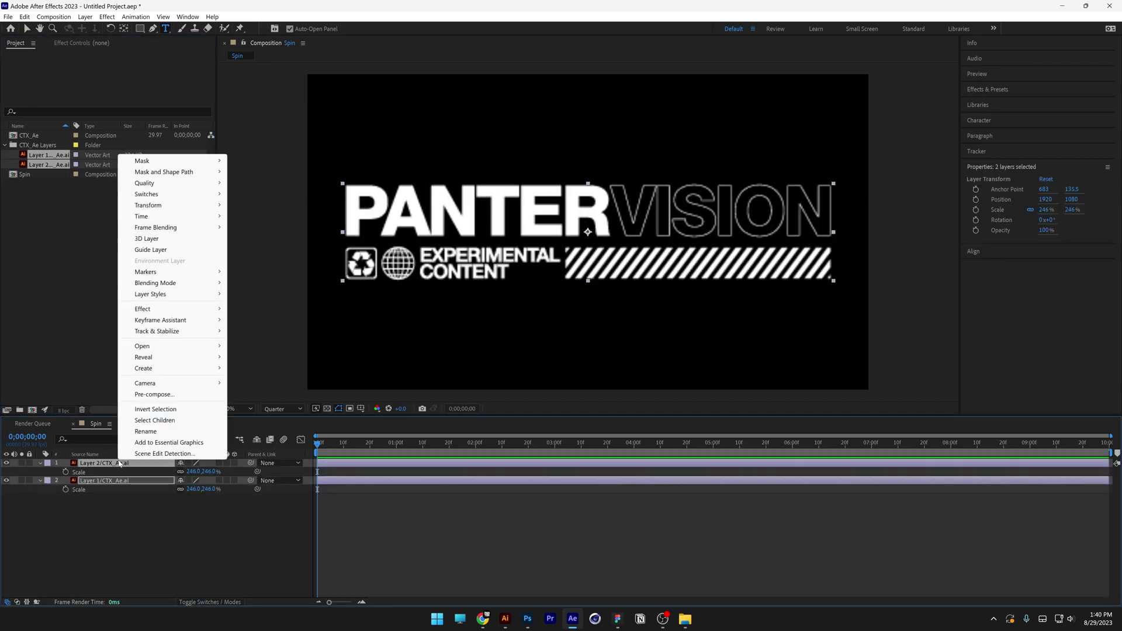
mouse_move(173, 373)
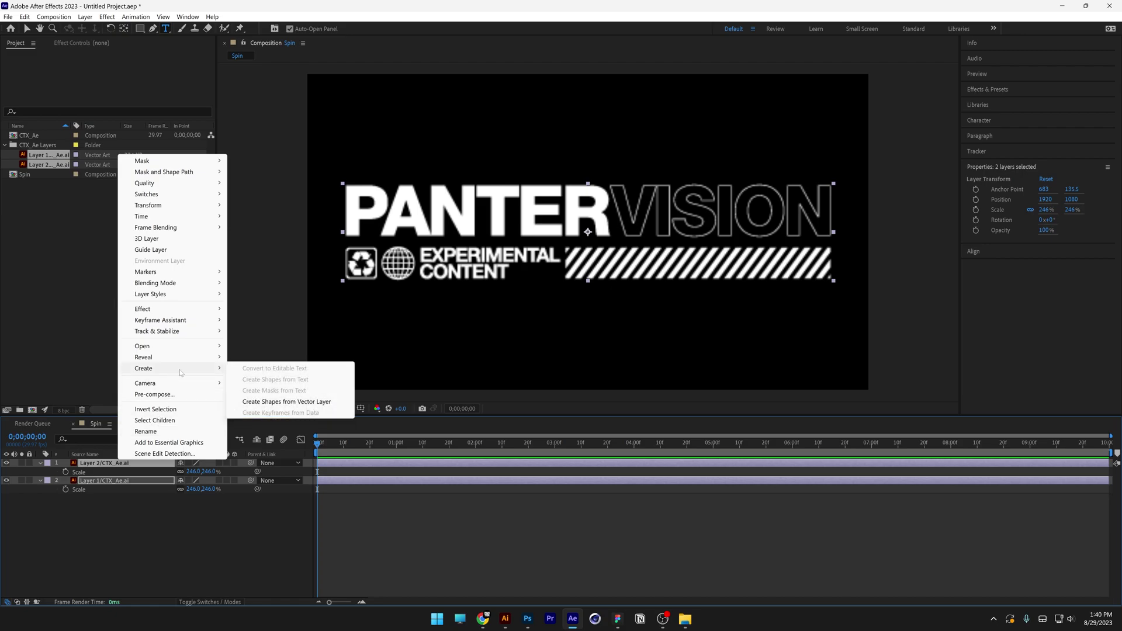
left_click(316, 403)
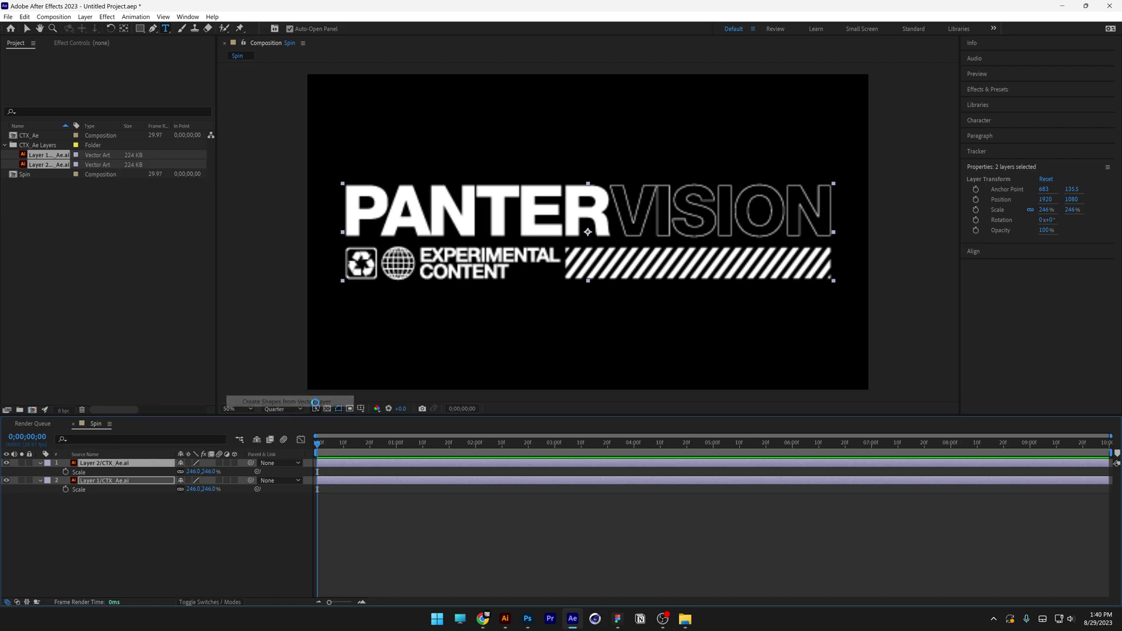
left_click_drag(116, 466, 119, 469)
left_click_drag(117, 541, 110, 487)
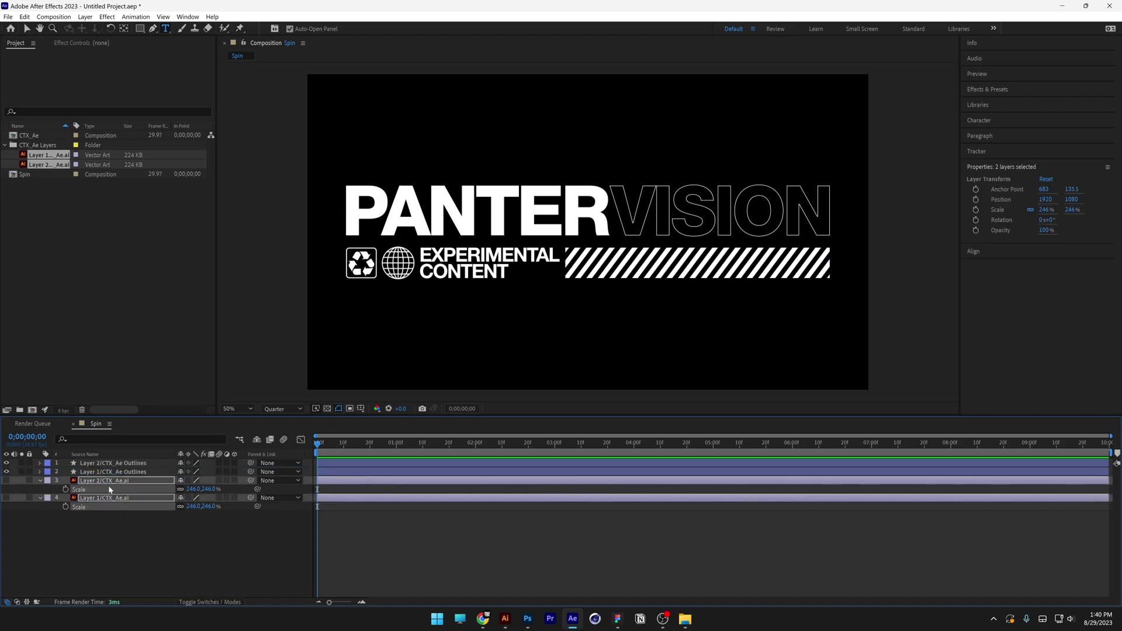
key("Delete")
Find the CC Cylinder effect and apply it to both the Layer 2 and Layer 1 outline layers.
left_click(572, 264)
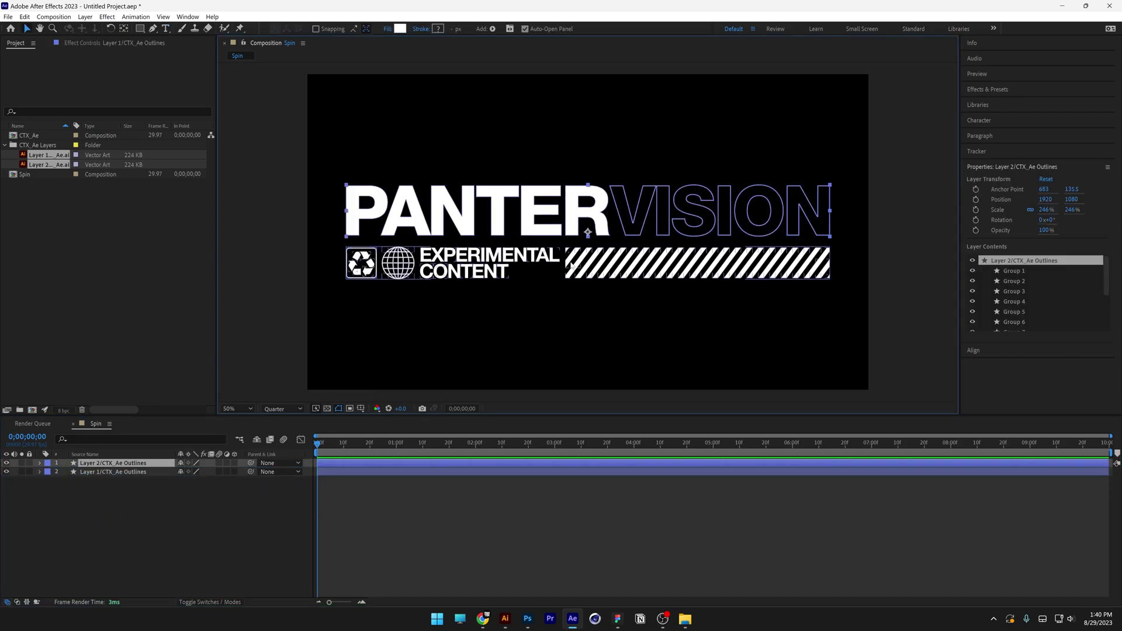
key("ctrl+Down")
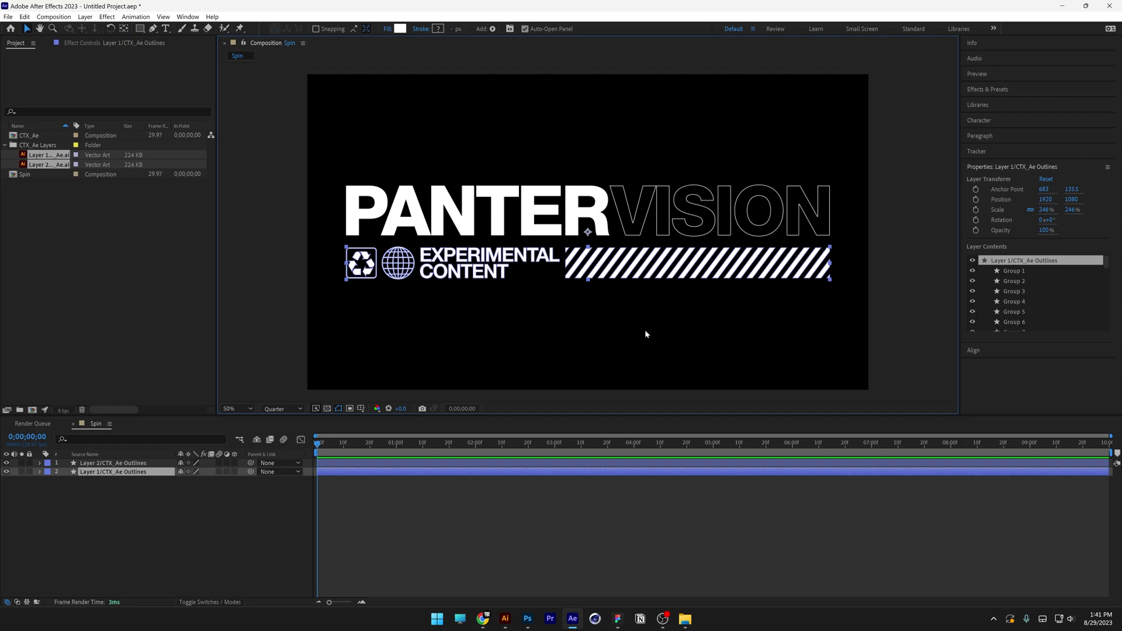
left_click(1000, 91)
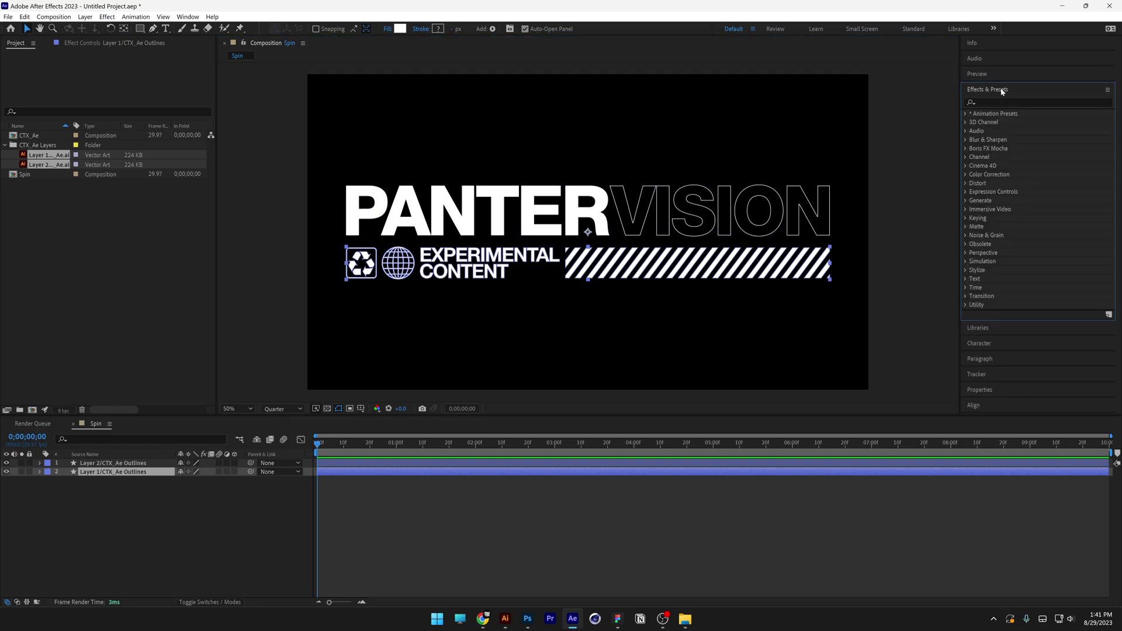
left_click(994, 103)
type("cyli")
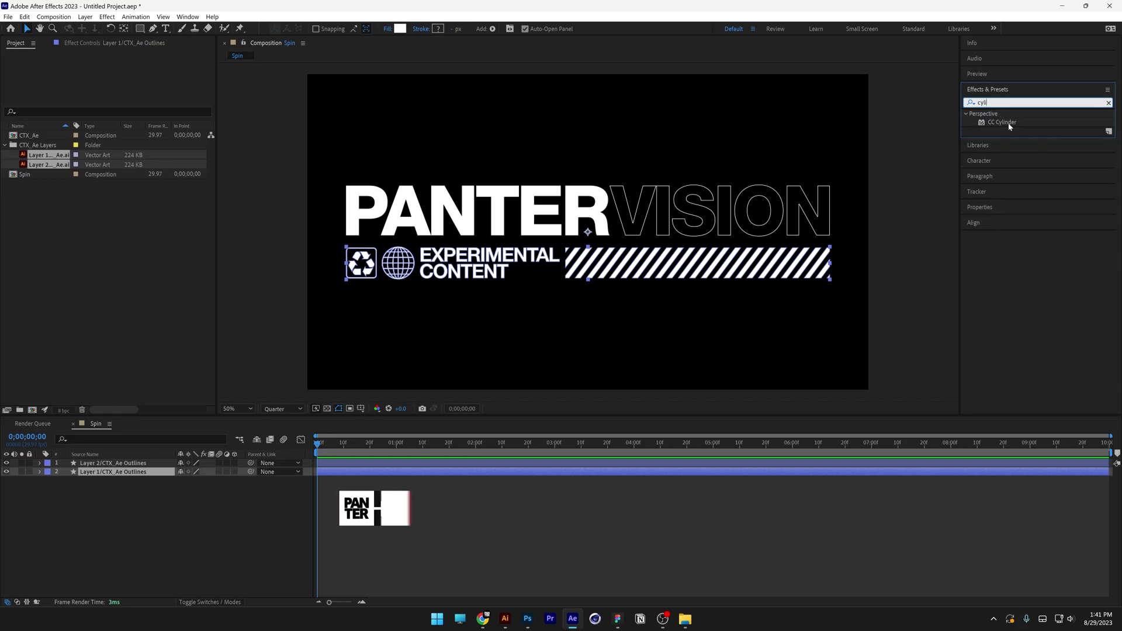
left_click(1005, 124)
left_click_drag(1002, 122, 123, 462)
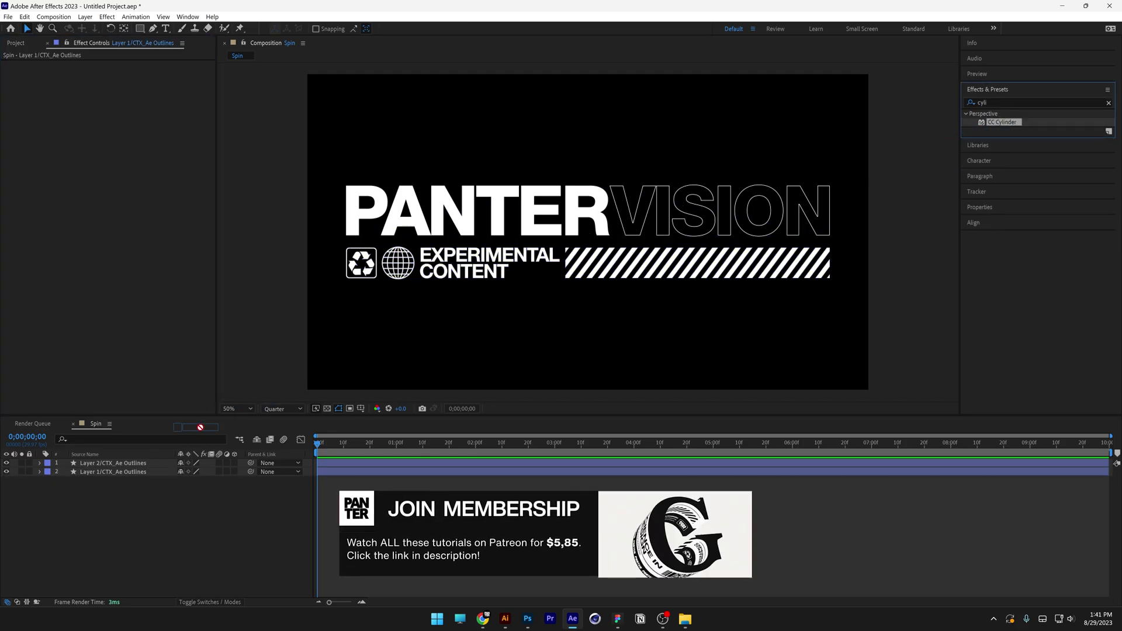
left_click_drag(1012, 123, 123, 471)
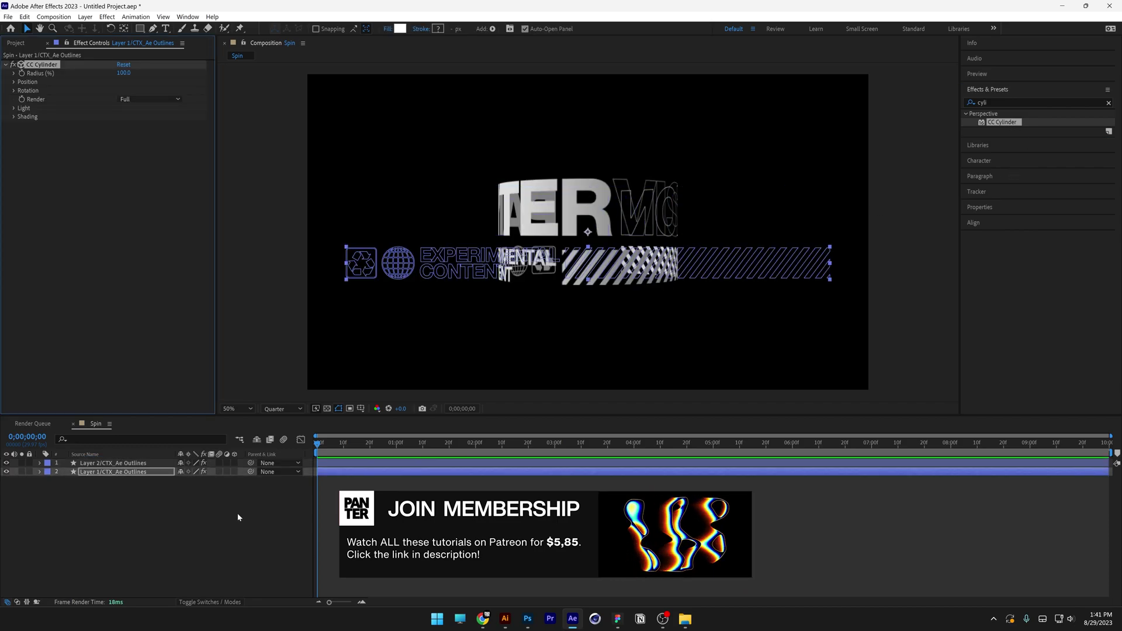
Hide the Layer 1 outlines and set the title layer's CC Cylinder to radius 140%, Rotation X -23° and Rotation Z -37°.
left_click(7, 472)
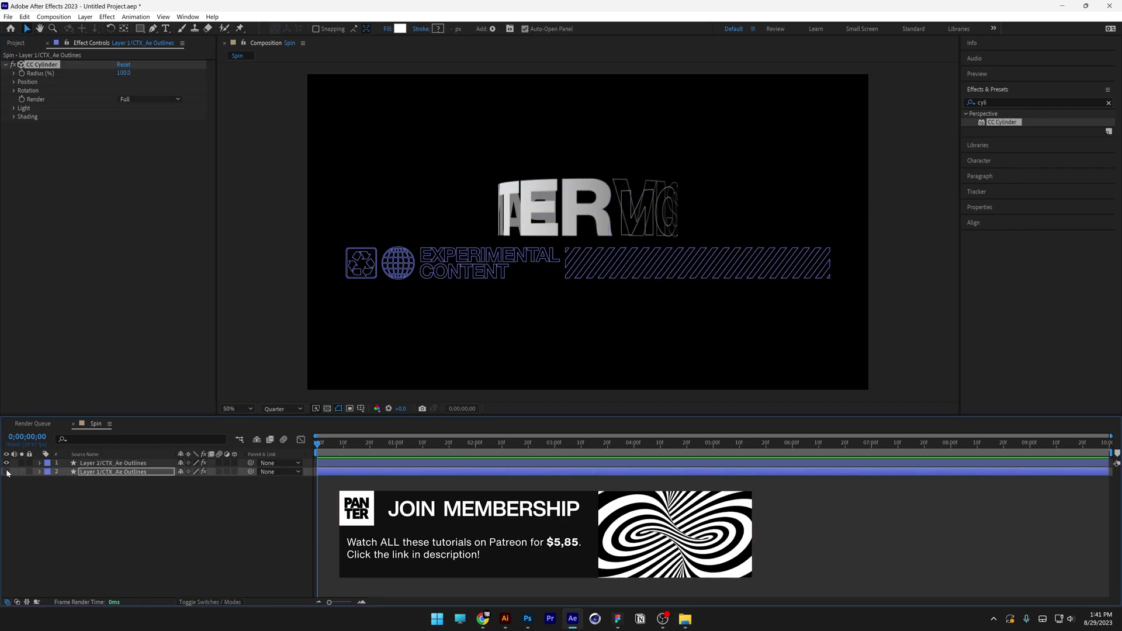
left_click(100, 462)
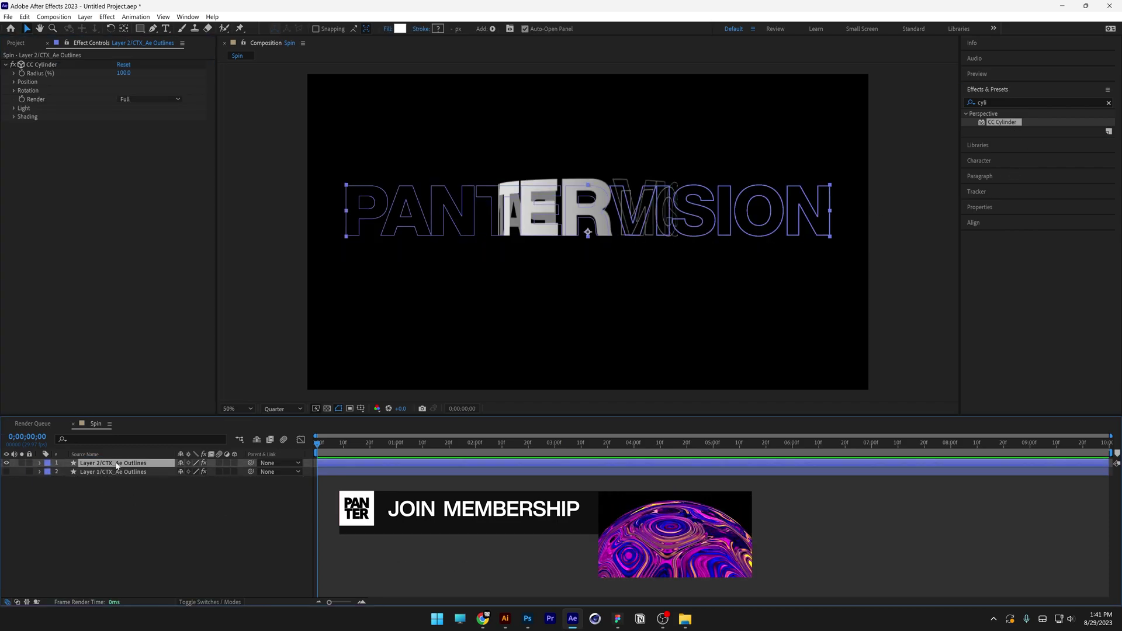
left_click(14, 91)
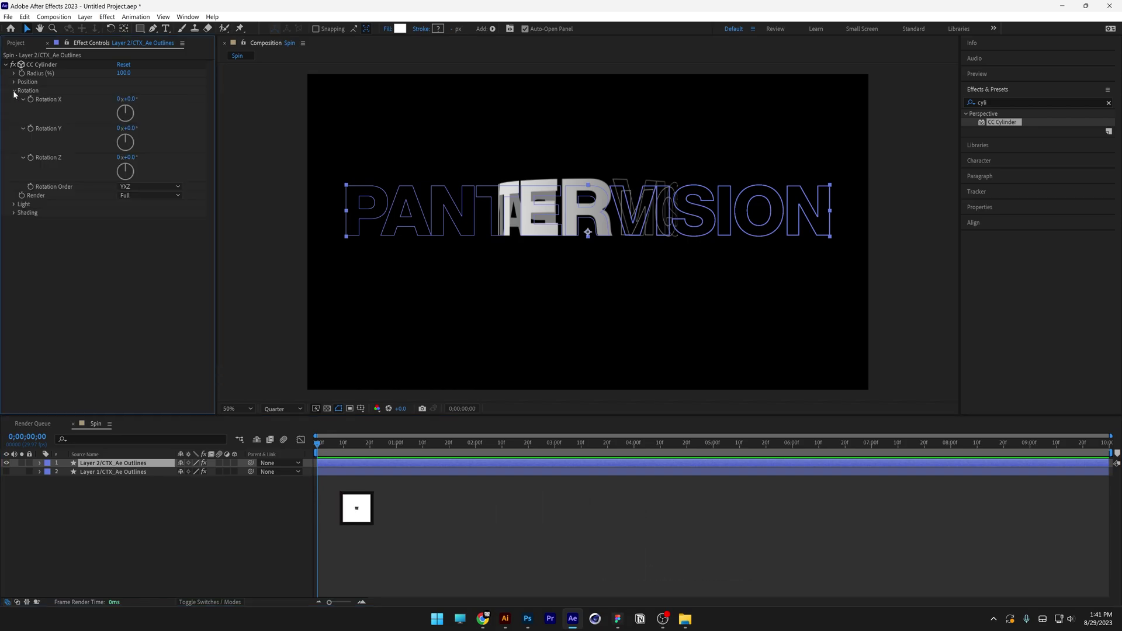
left_click_drag(131, 111, 146, 76)
left_click_drag(127, 158, 106, 148)
left_click_drag(129, 108, 121, 109)
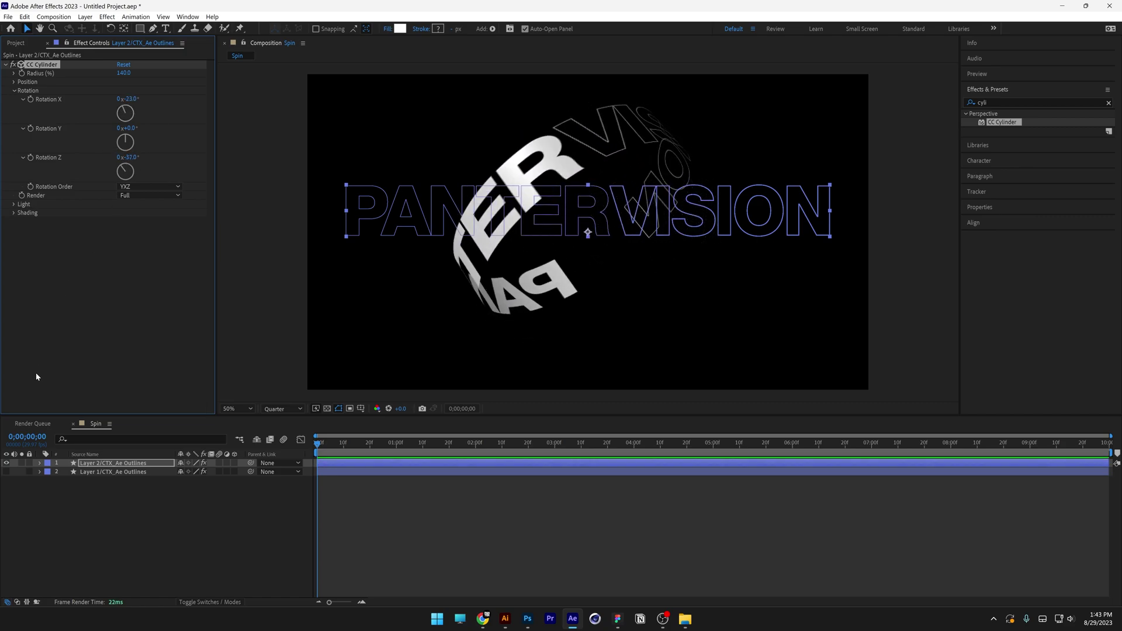
Show the Layer 1 outlines again and set their CC Cylinder radius to 140%.
left_click(6, 471)
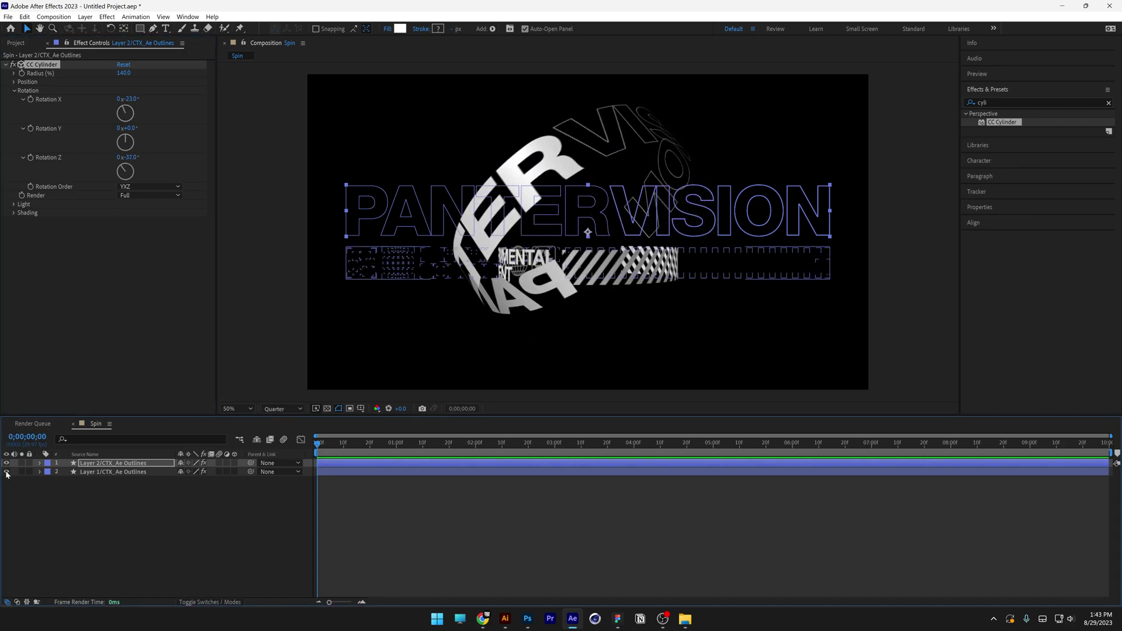
left_click(114, 472)
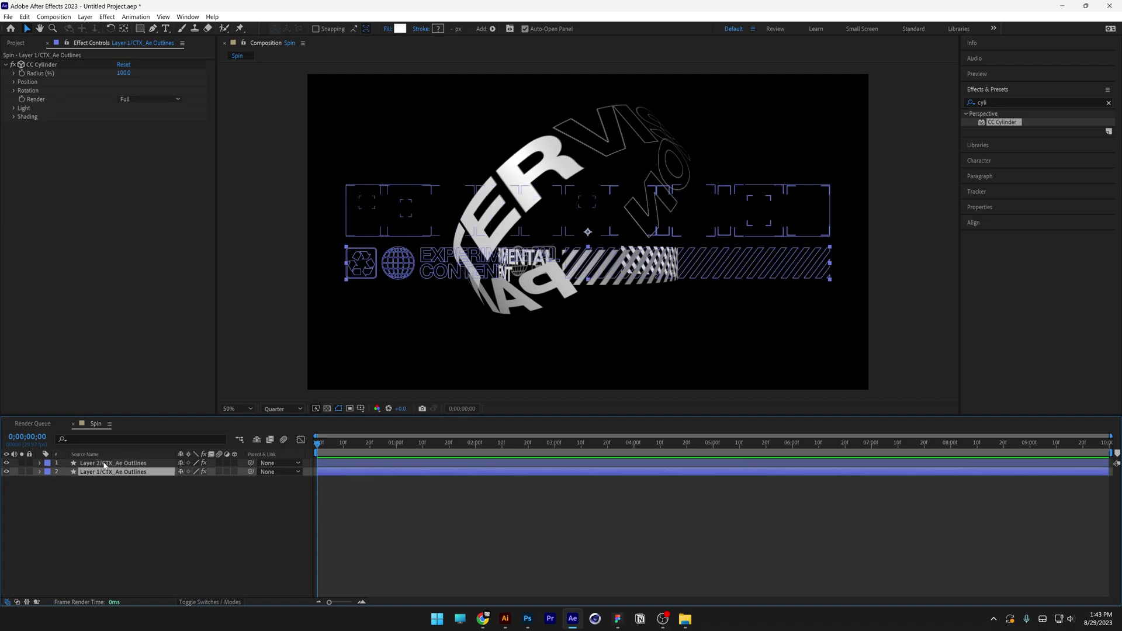
left_click(105, 463)
left_click(123, 72)
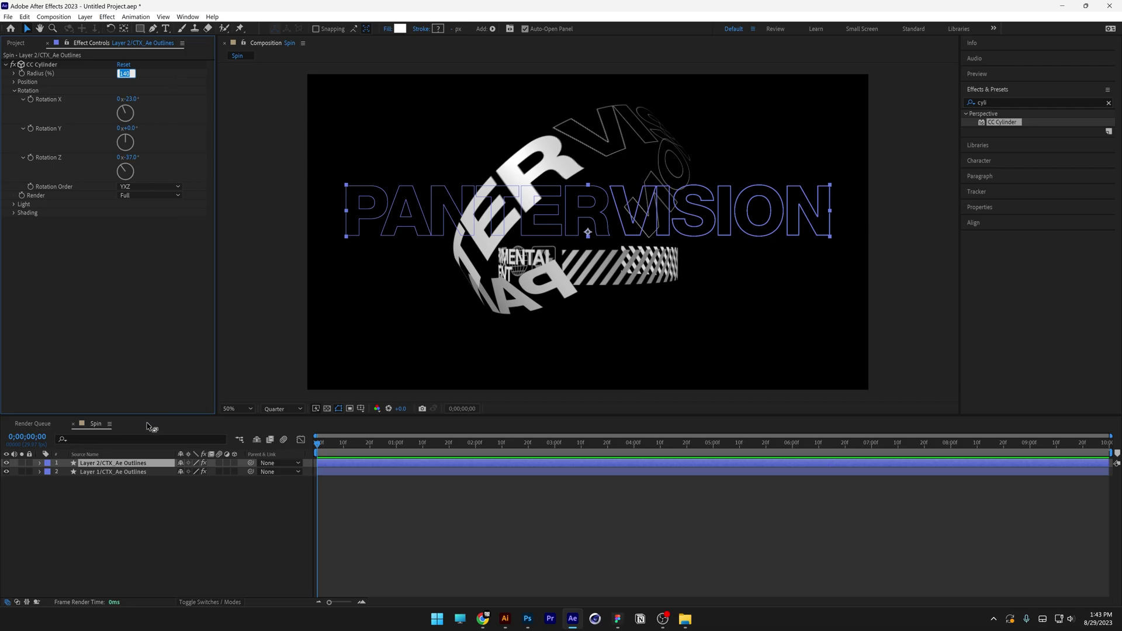
left_click(143, 474)
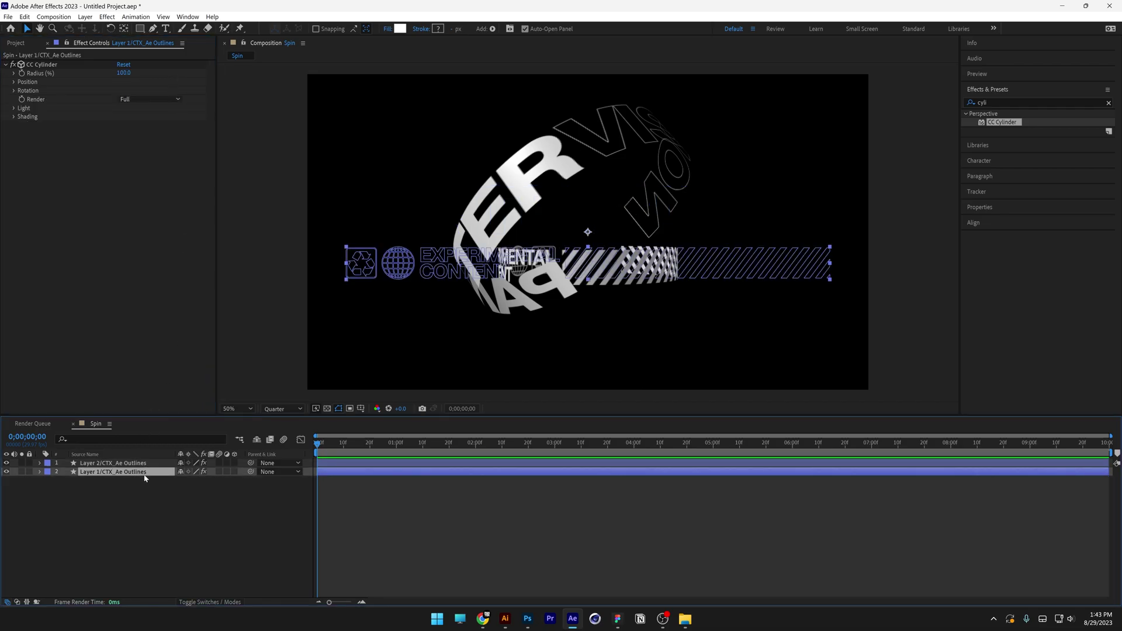
left_click(124, 72)
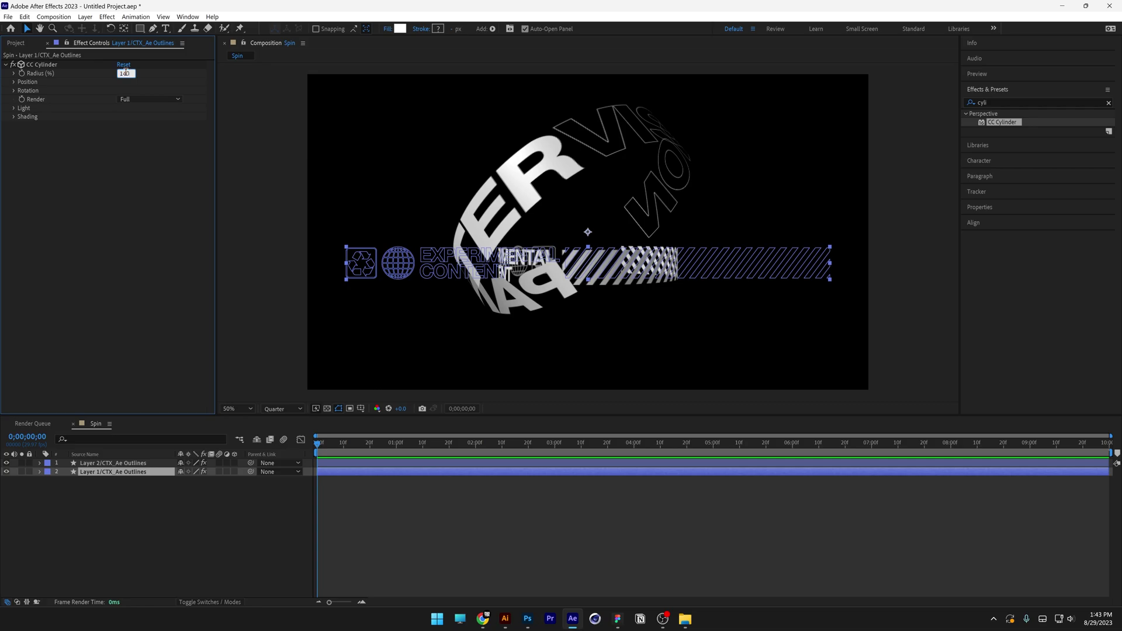
type("140")
key("Return")
Set the Layer 1 outlines' CC Cylinder Rotation X to -23° and Rotation Z to -37°, and place that layer above Layer 2.
left_click(139, 464)
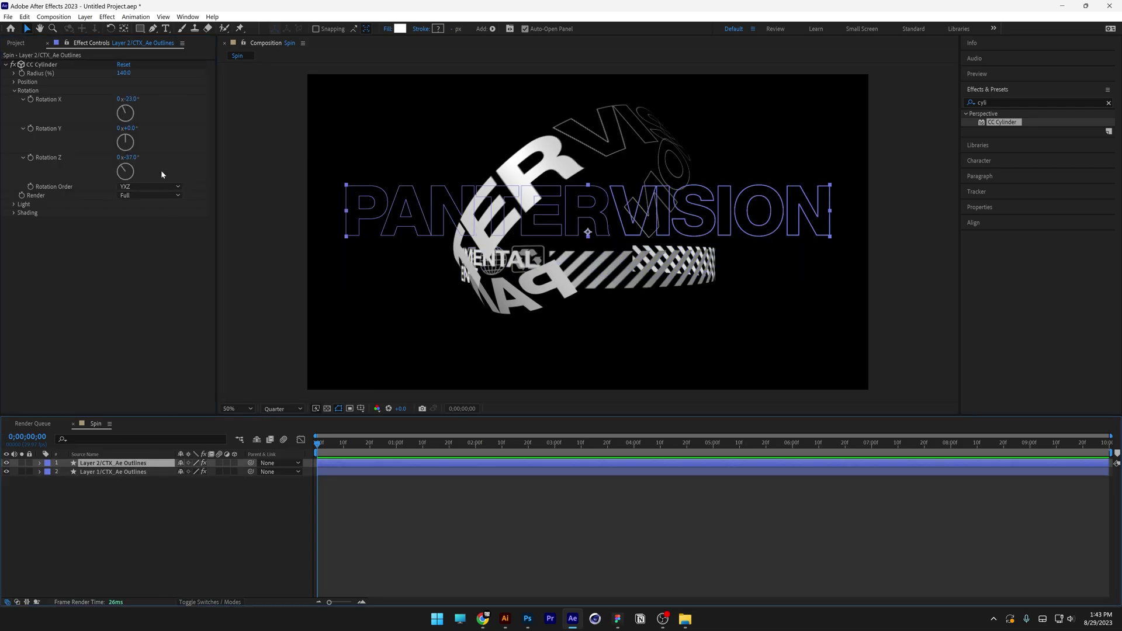
left_click(129, 99)
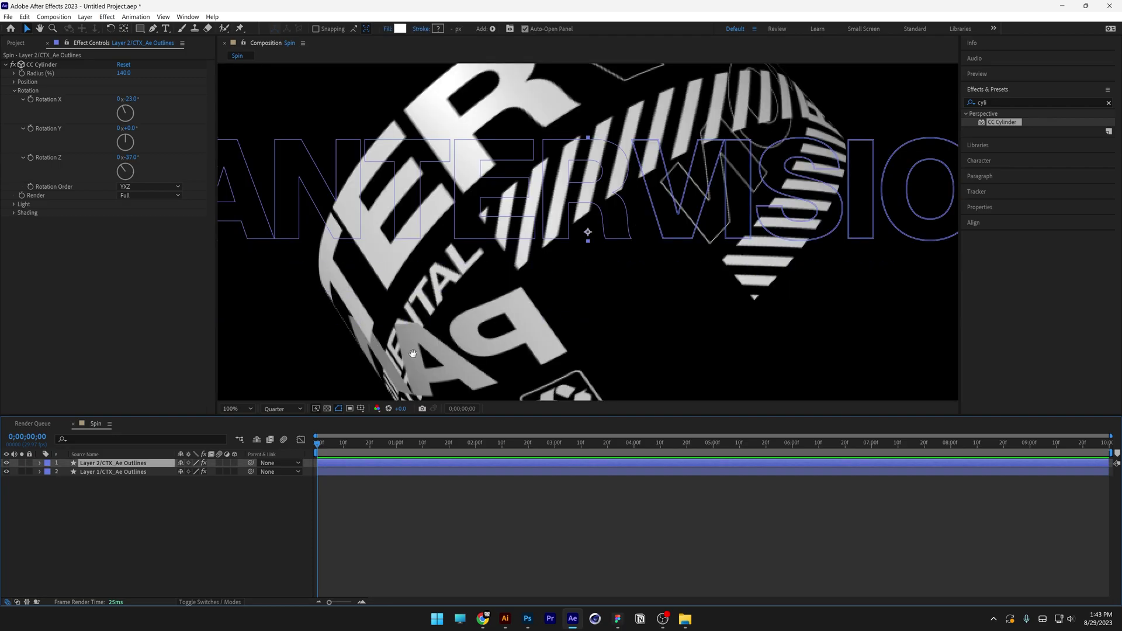
left_click_drag(413, 354, 463, 258)
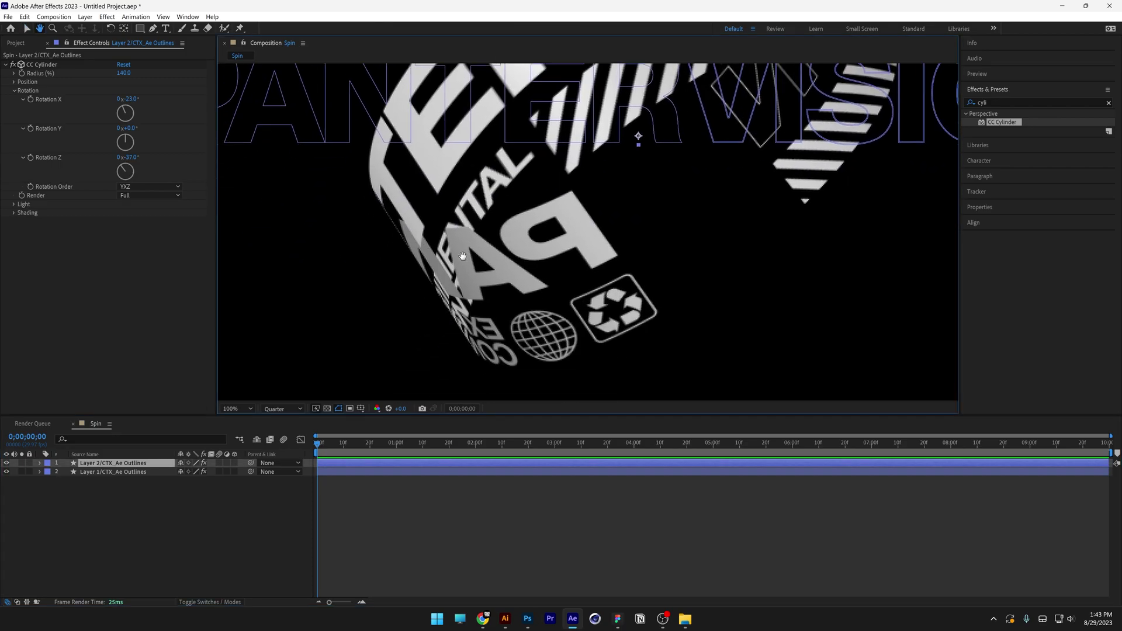
left_click_drag(119, 463, 118, 475)
key("shift+slash")
left_click_drag(528, 286, 538, 288)
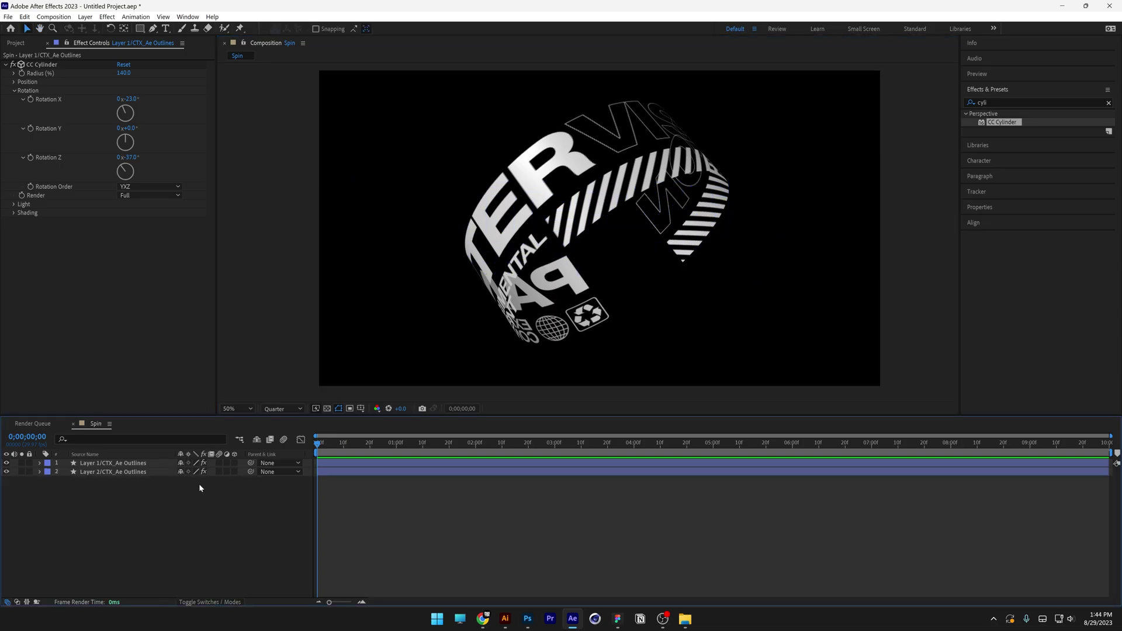
Keyframe the Layer 2 outlines' CC Cylinder Rotation Y from 0° at the start to -1 revolution at 7 seconds, and preview it.
left_click(139, 472)
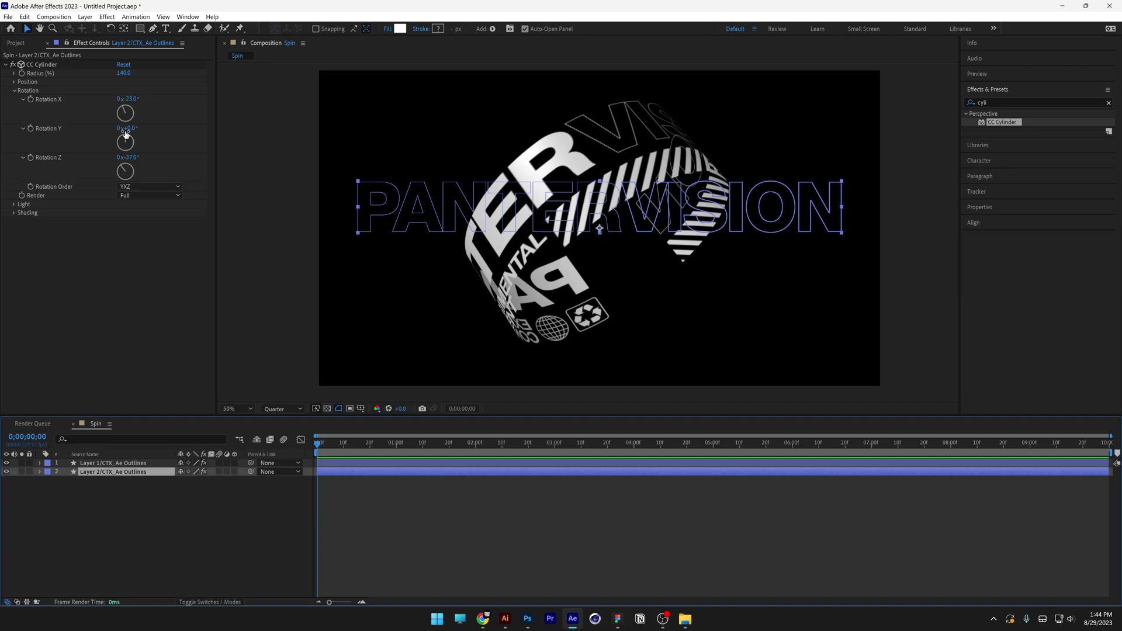
left_click_drag(128, 128, 158, 134)
key("ctrl+z")
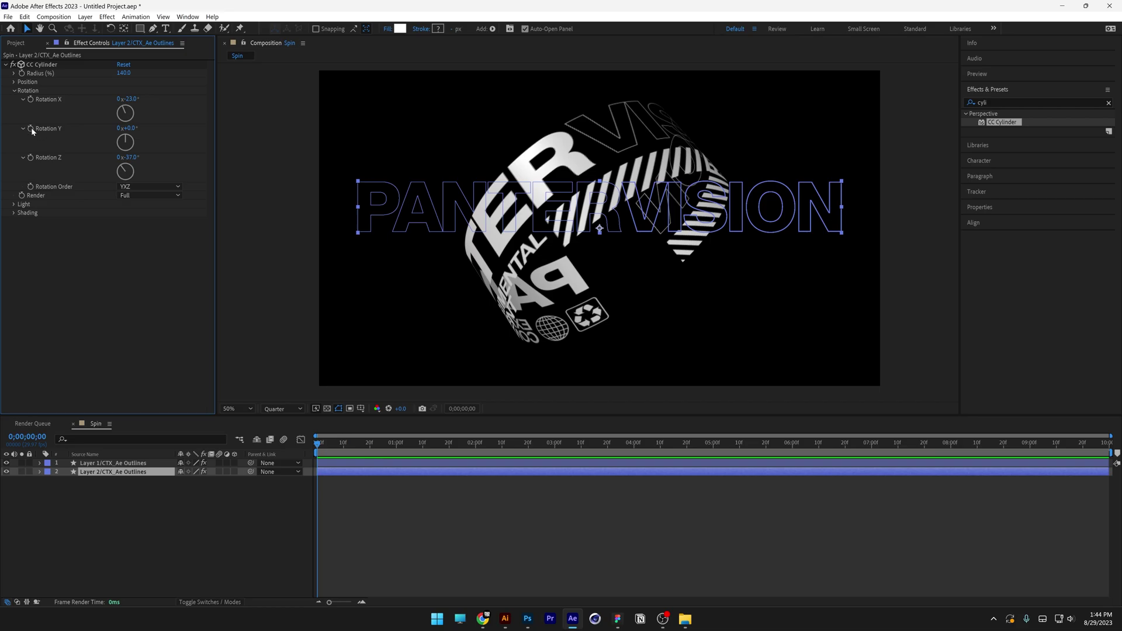
left_click(30, 128)
left_click_drag(822, 444, 873, 449)
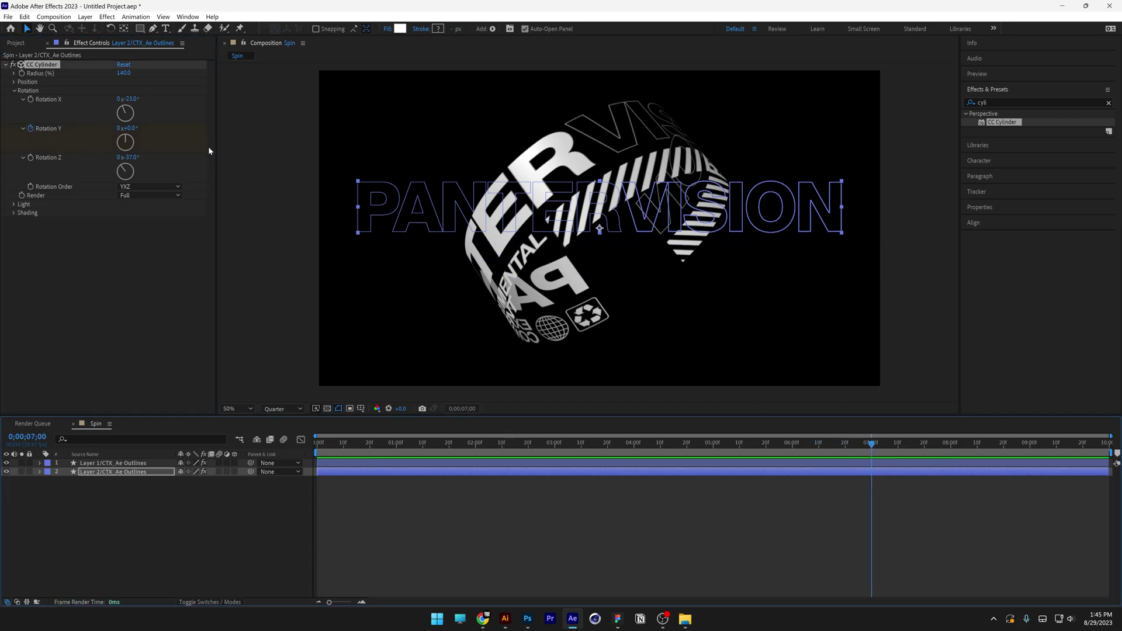
left_click(118, 100)
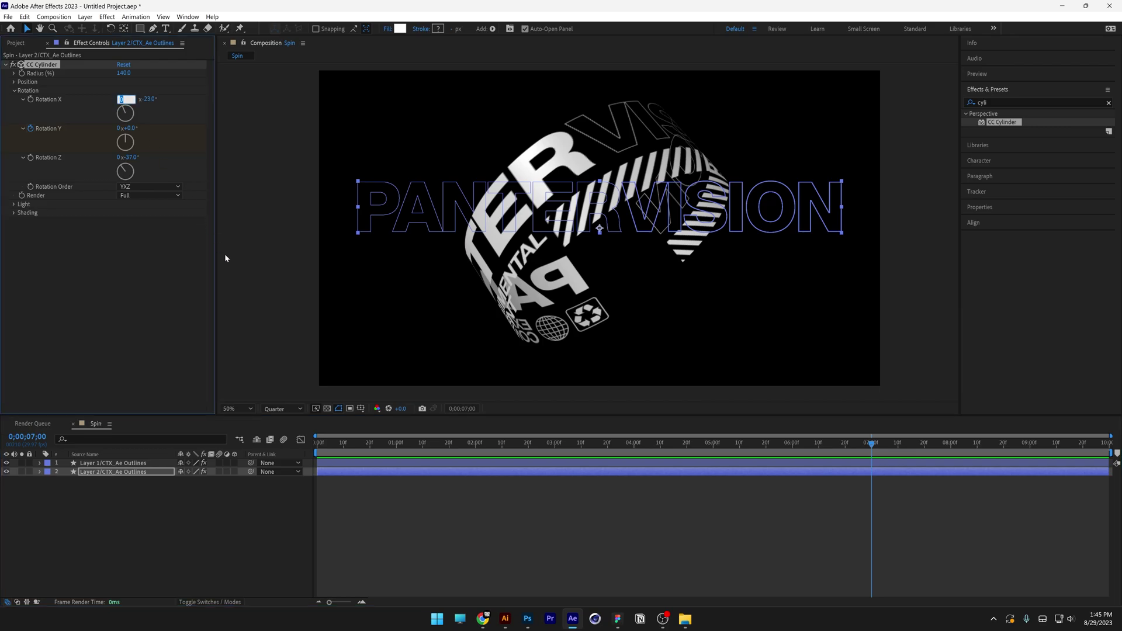
type("-1")
key("Return")
left_click_drag(688, 444, 387, 434)
key("space")
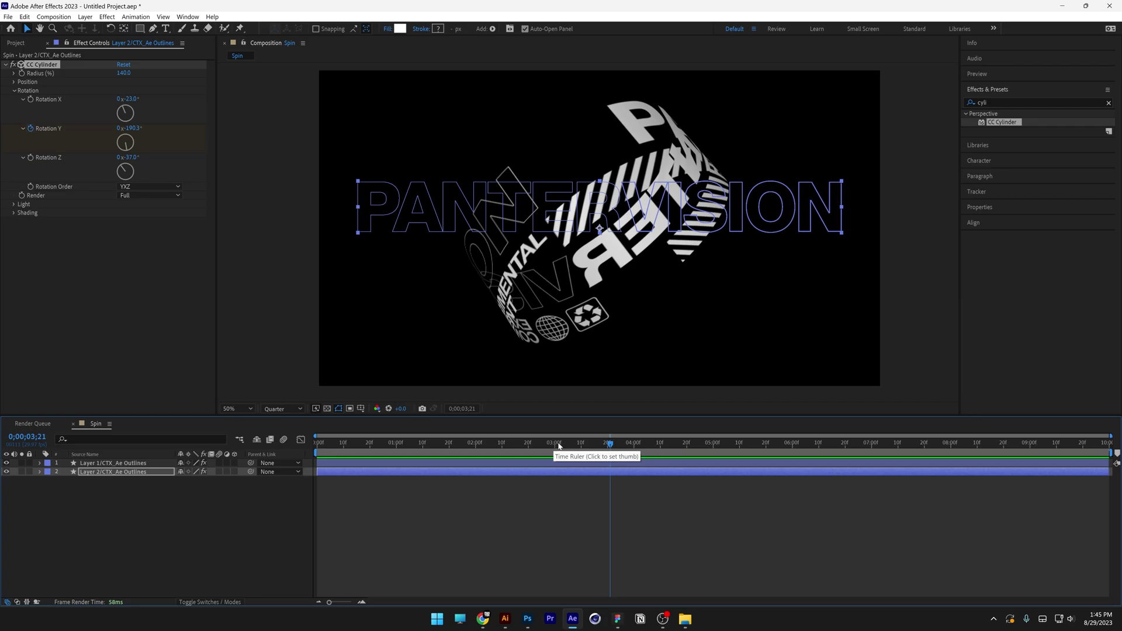
Keyframe the Layer 1 outlines' Rotation Y from 0° to one full positive revolution at 7 seconds and end the work area there.
left_click_drag(556, 445, 294, 425)
left_click(125, 463)
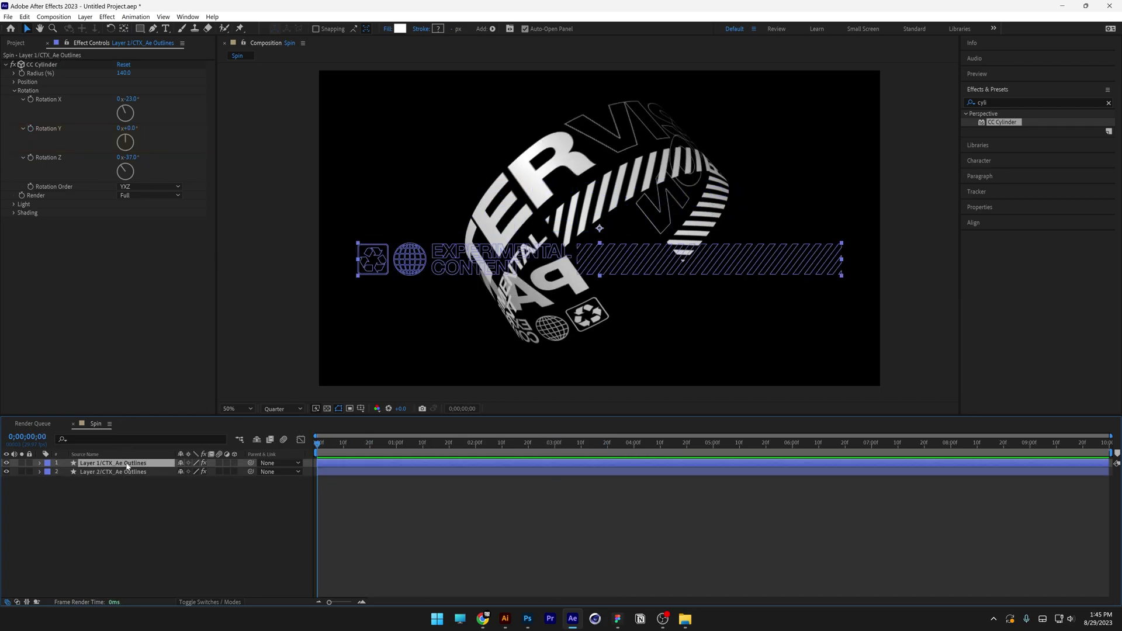
left_click(31, 132)
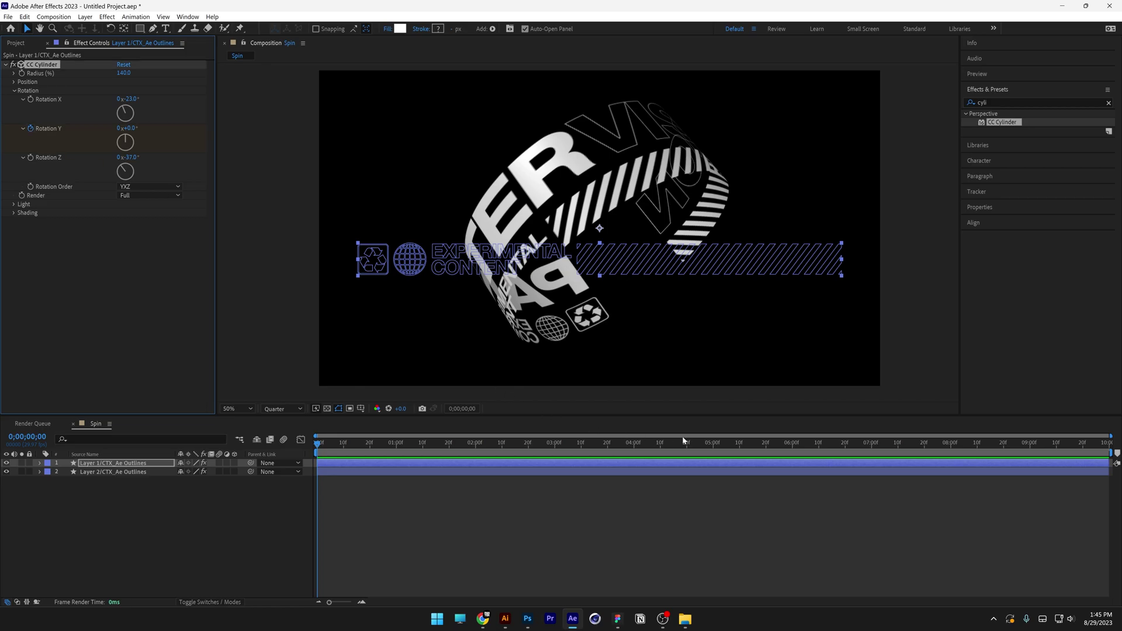
left_click(871, 445)
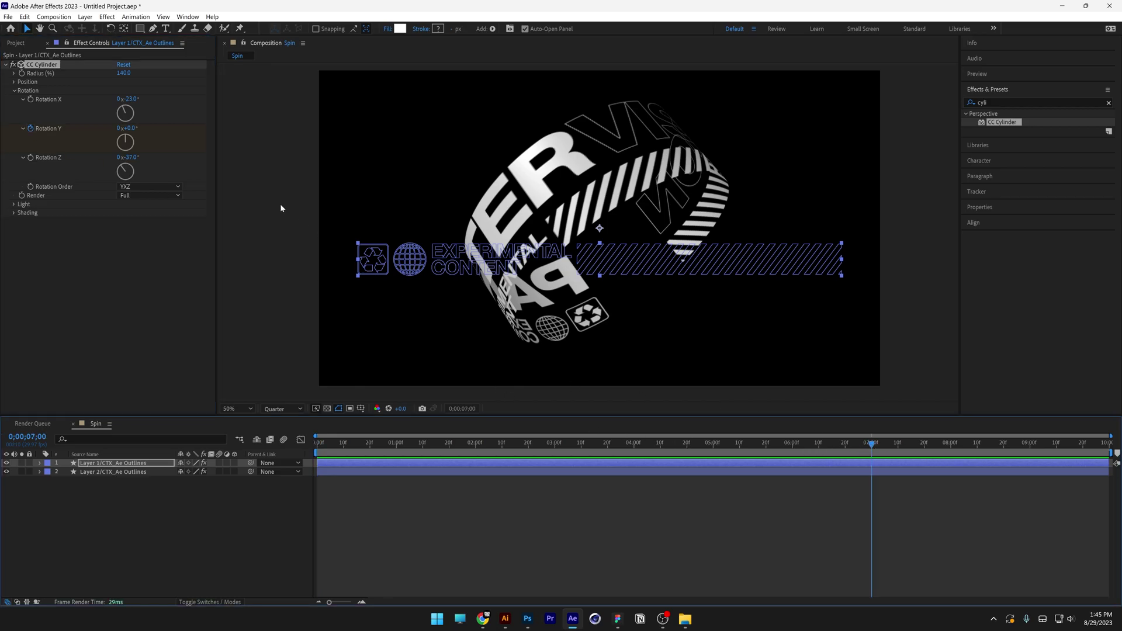
left_click_drag(128, 141, 138, 144)
key("ctrl+z")
left_click(118, 129)
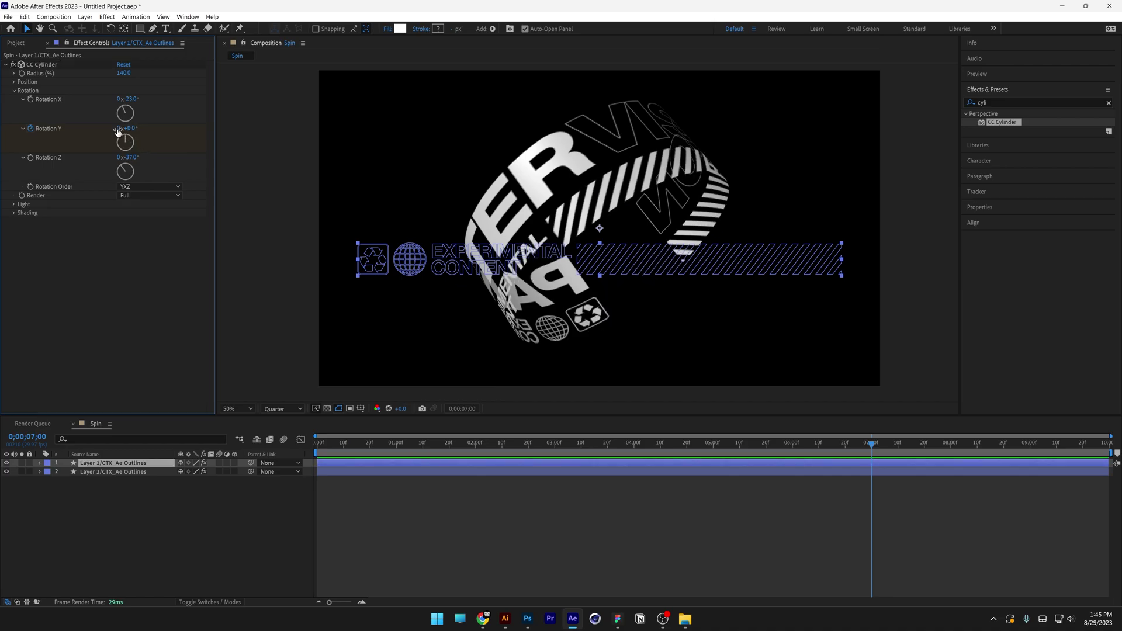
left_click(119, 129)
left_click(167, 198)
left_click_drag(1110, 454, 875, 456)
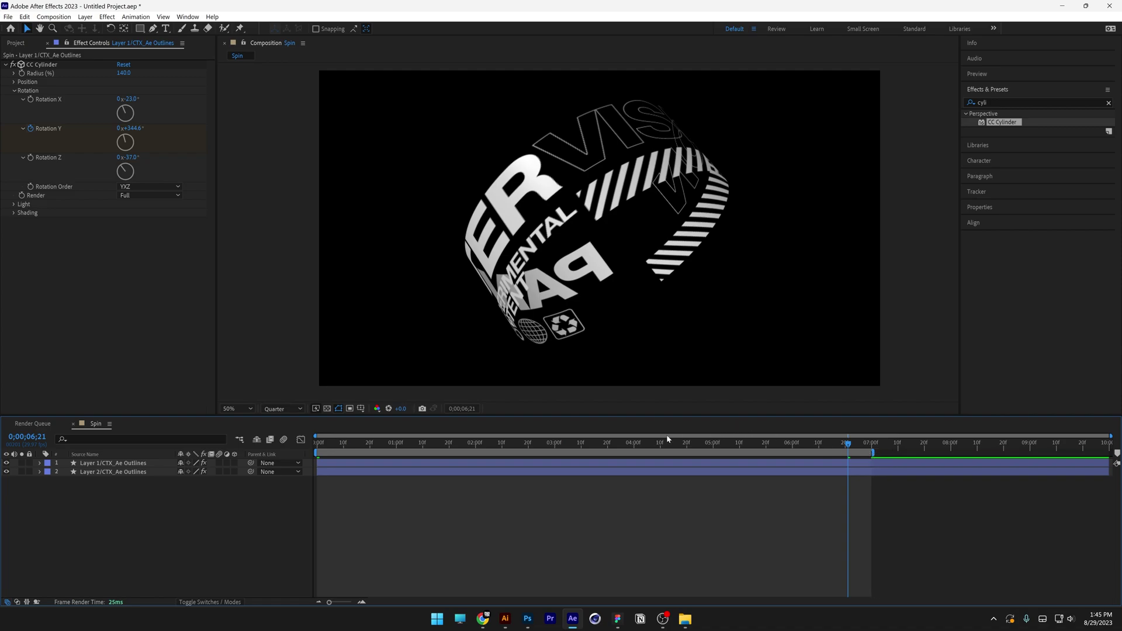
Reveal the Rotation Y keyframes of both outline layers and apply Easy Ease to all of them.
left_click_drag(165, 516, 108, 462)
key("u")
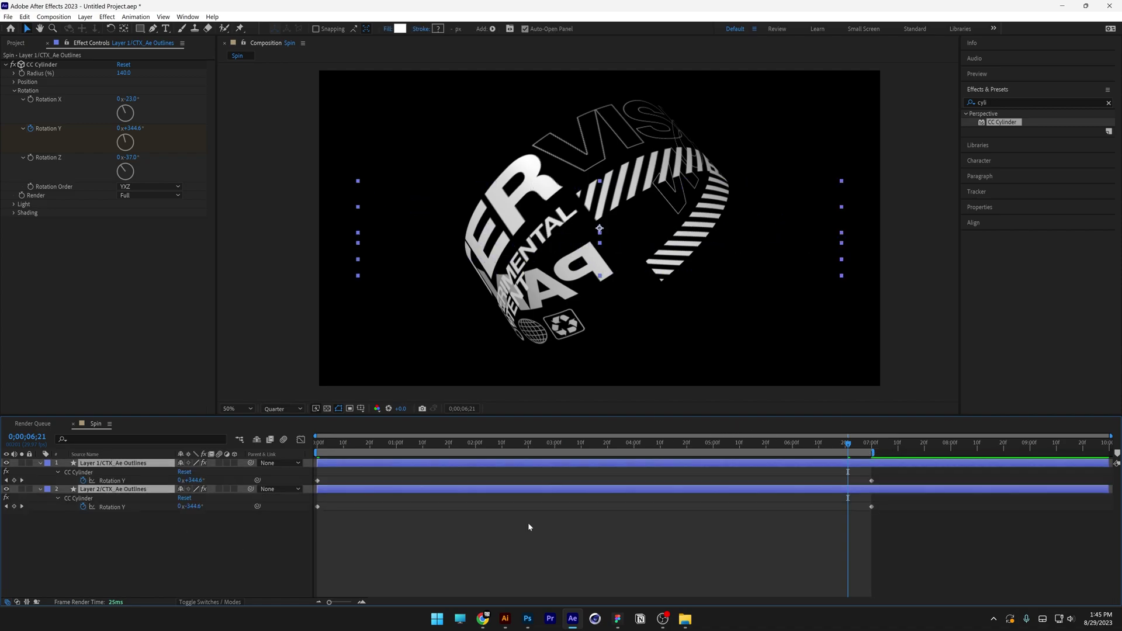
left_click_drag(951, 555, 240, 438)
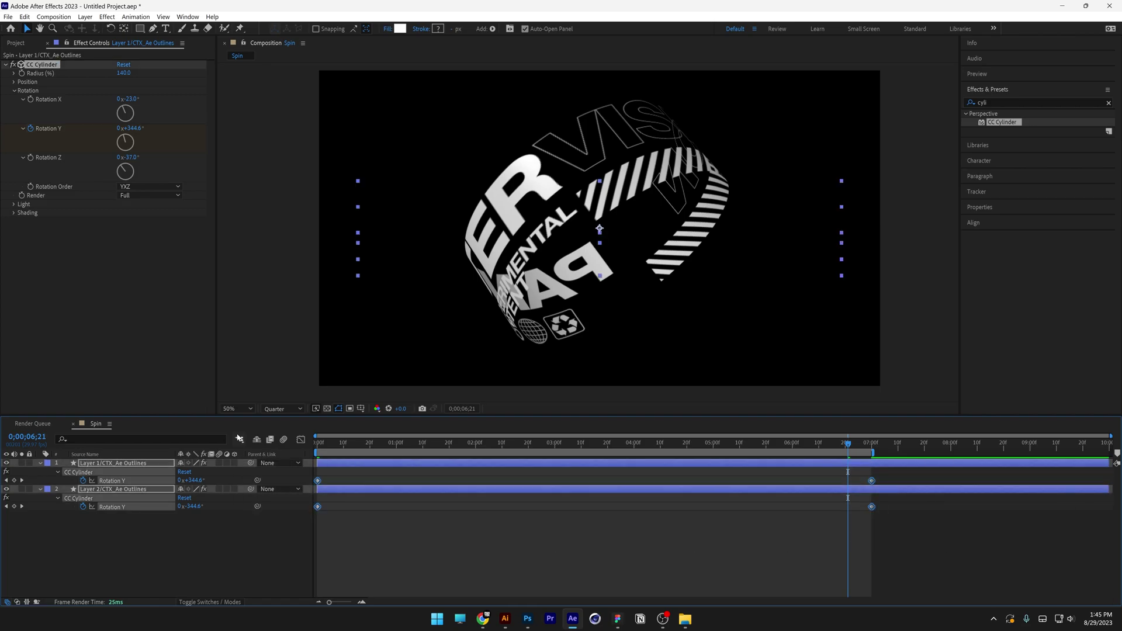
key("F9")
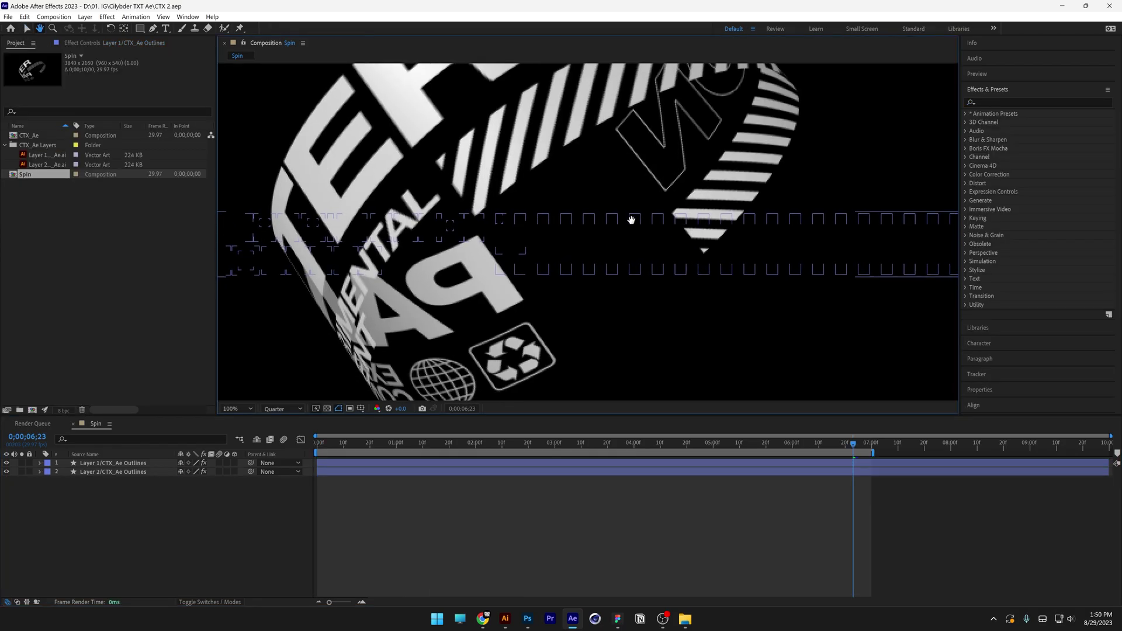
Scale the Layer 1 outlines to 280%, enlarge the Layer 2 outlines as well, and preview the spin.
left_click(693, 250)
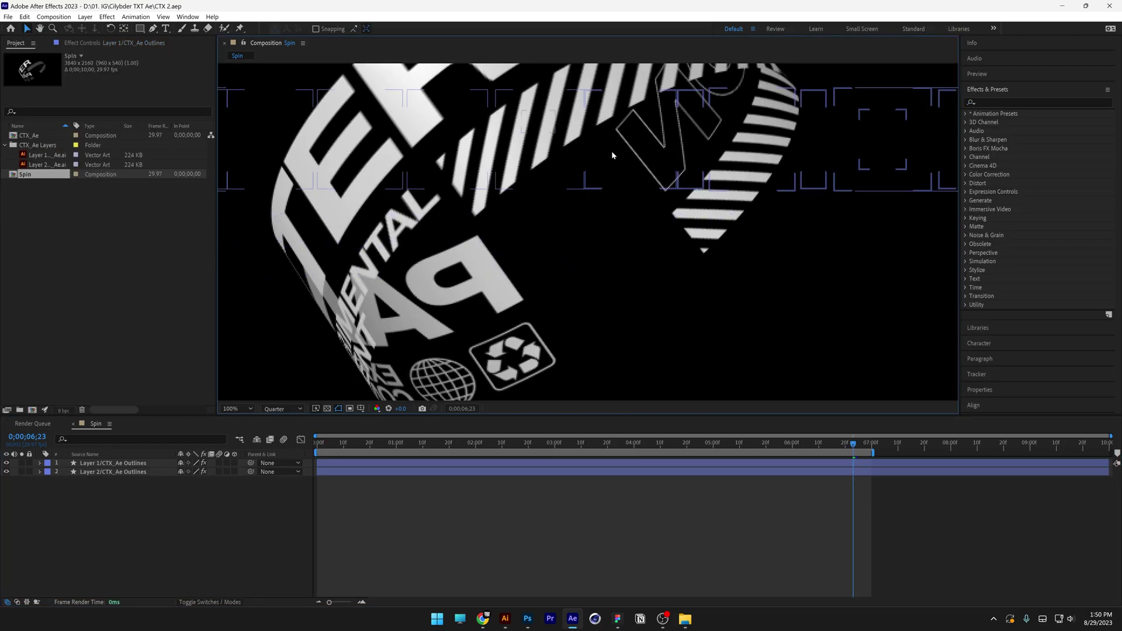
left_click_drag(611, 150, 618, 157)
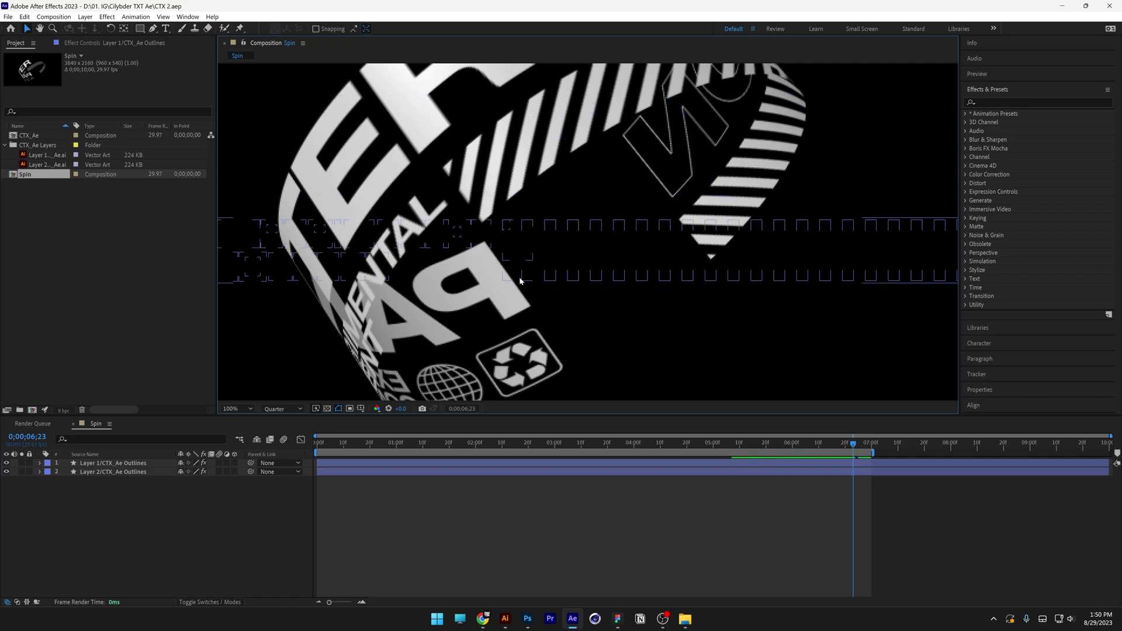
left_click(132, 463)
key("s")
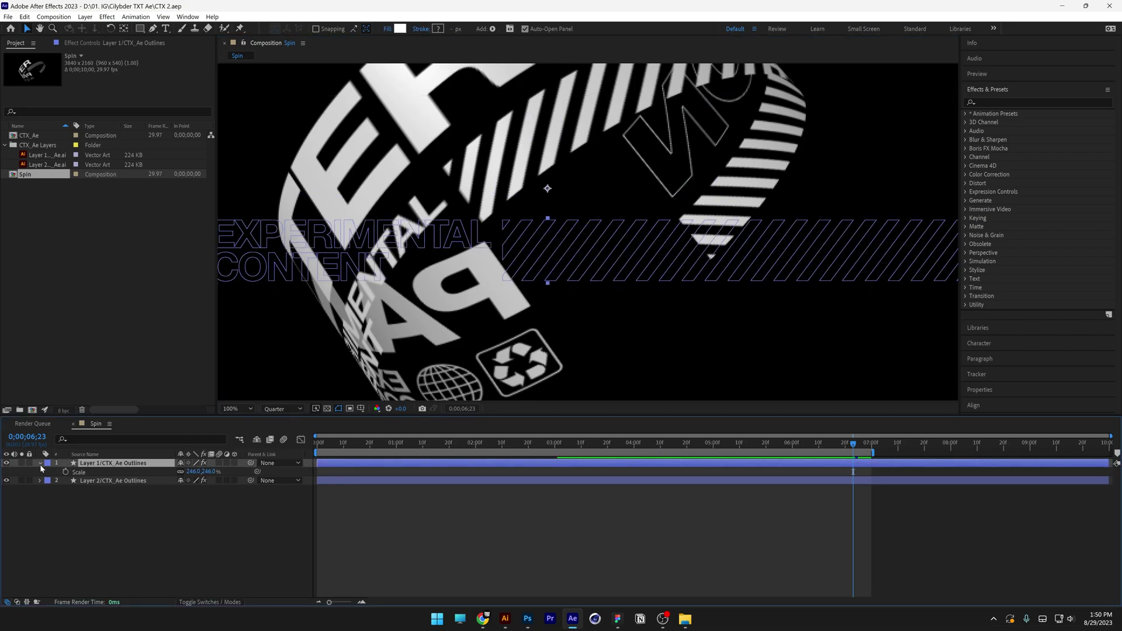
left_click_drag(188, 472, 208, 473)
left_click(142, 481)
key("s")
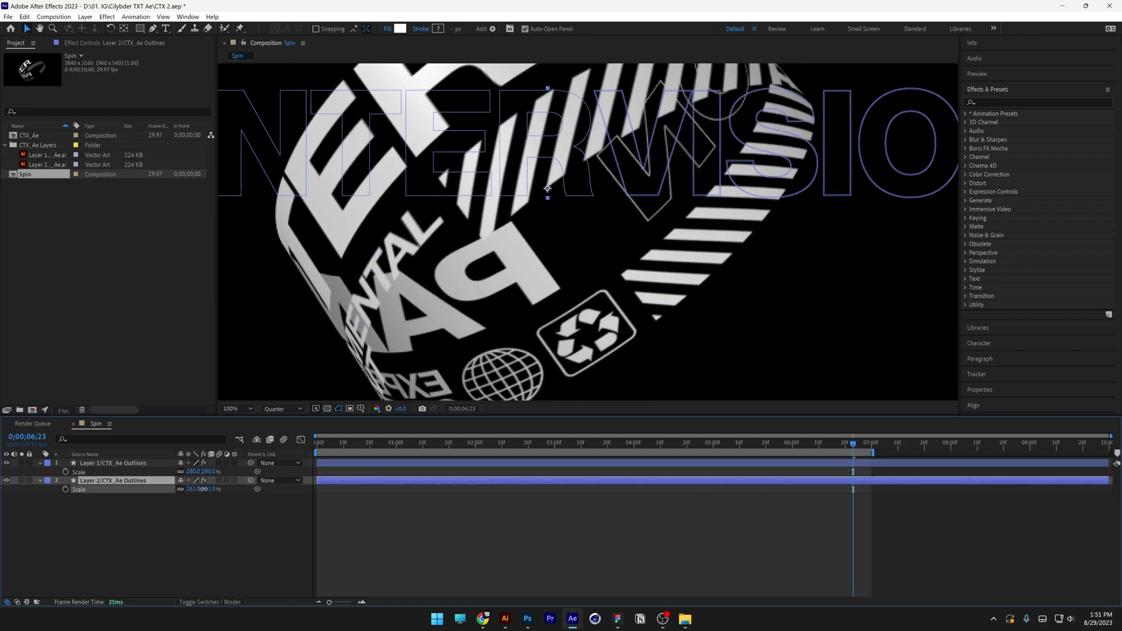
scroll(506, 266, "down", 2)
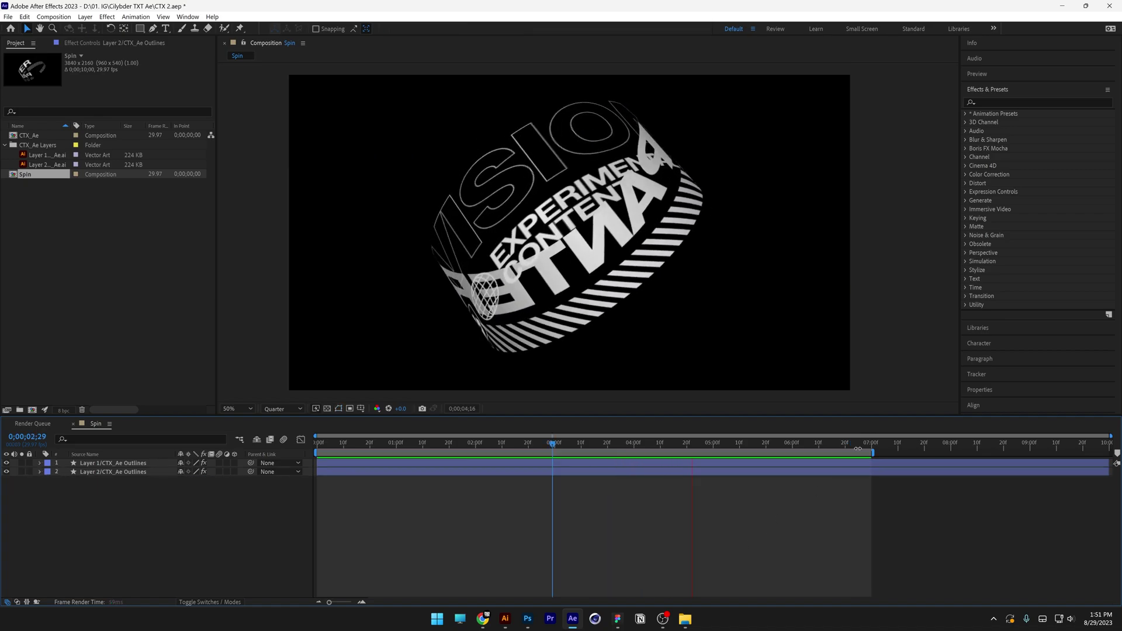
key("space")
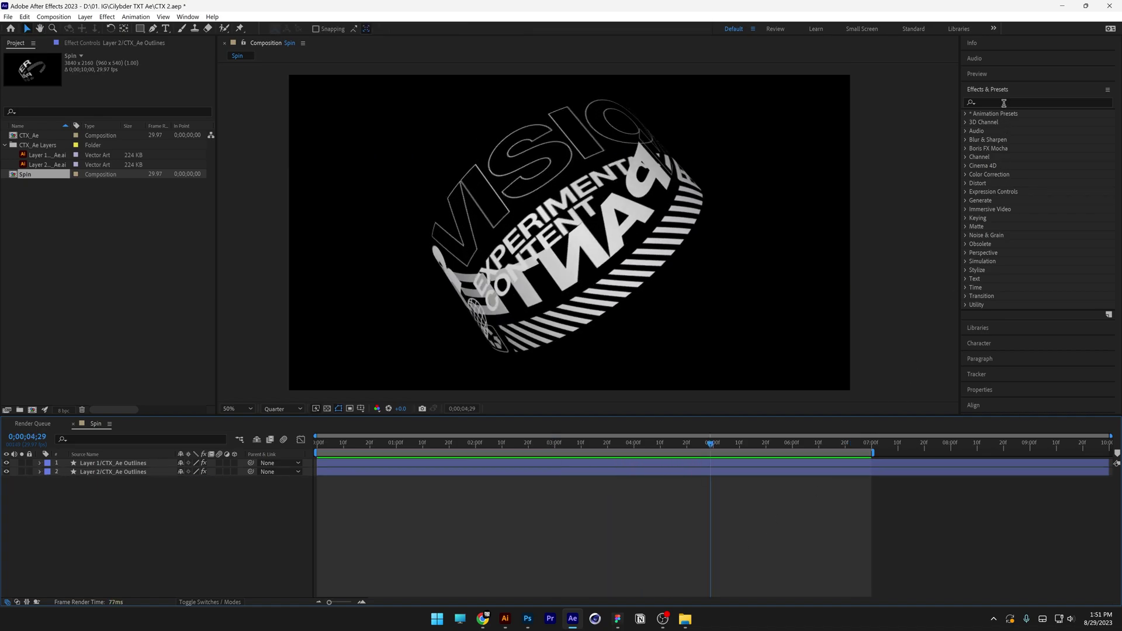
Find the Fill effect, apply it to the Layer 1 outlines and change its color to blue.
left_click(1003, 103)
type("fill")
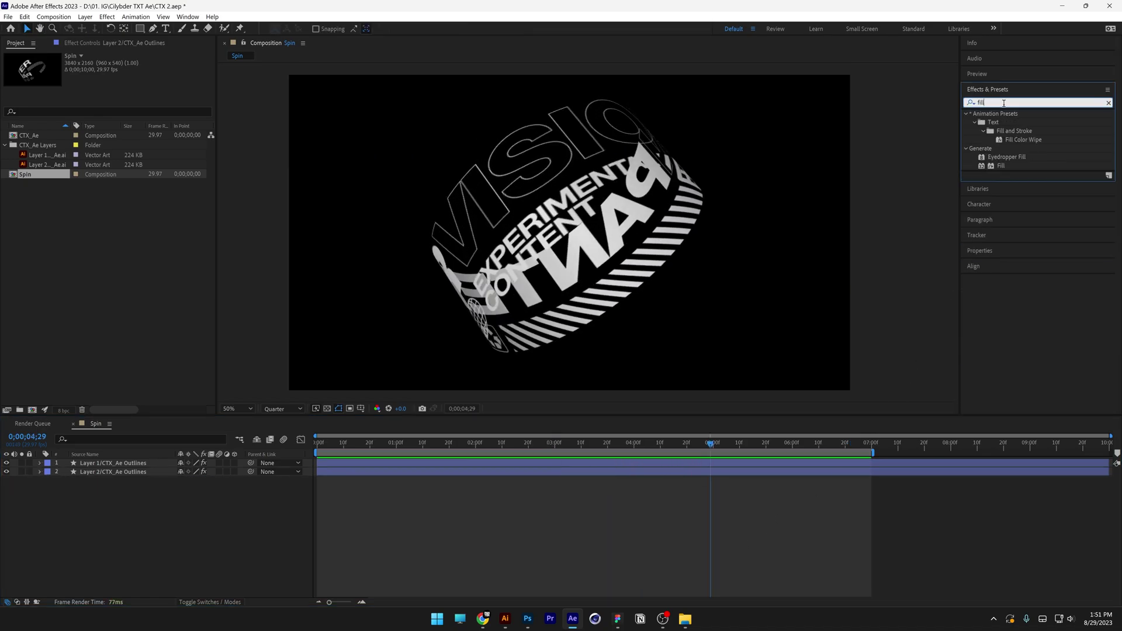
left_click_drag(1001, 166, 125, 463)
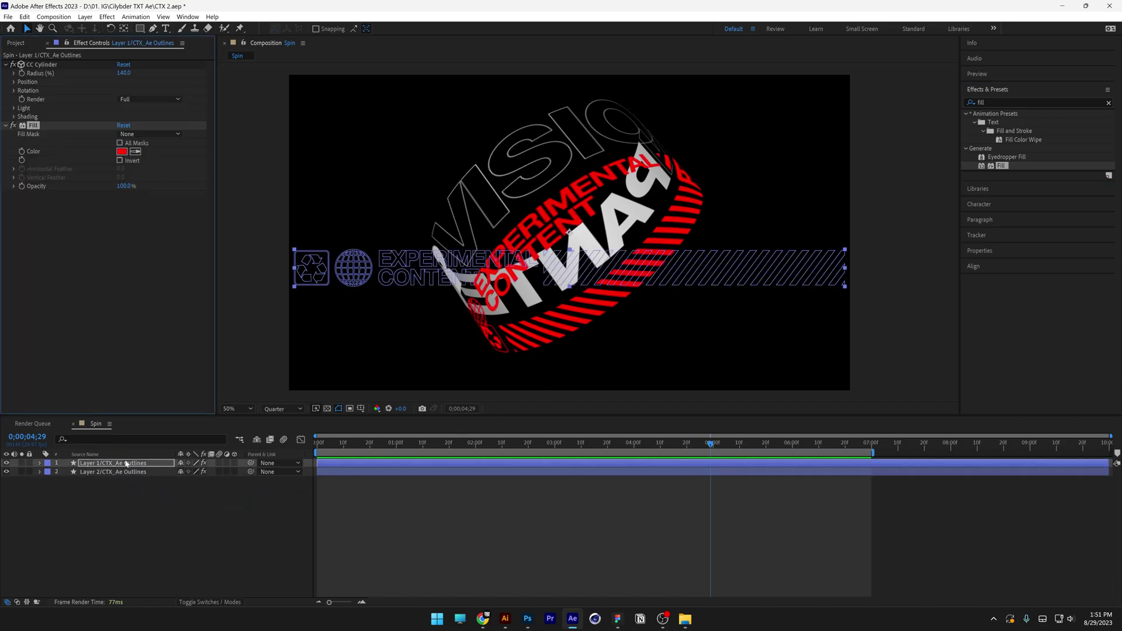
left_click(121, 152)
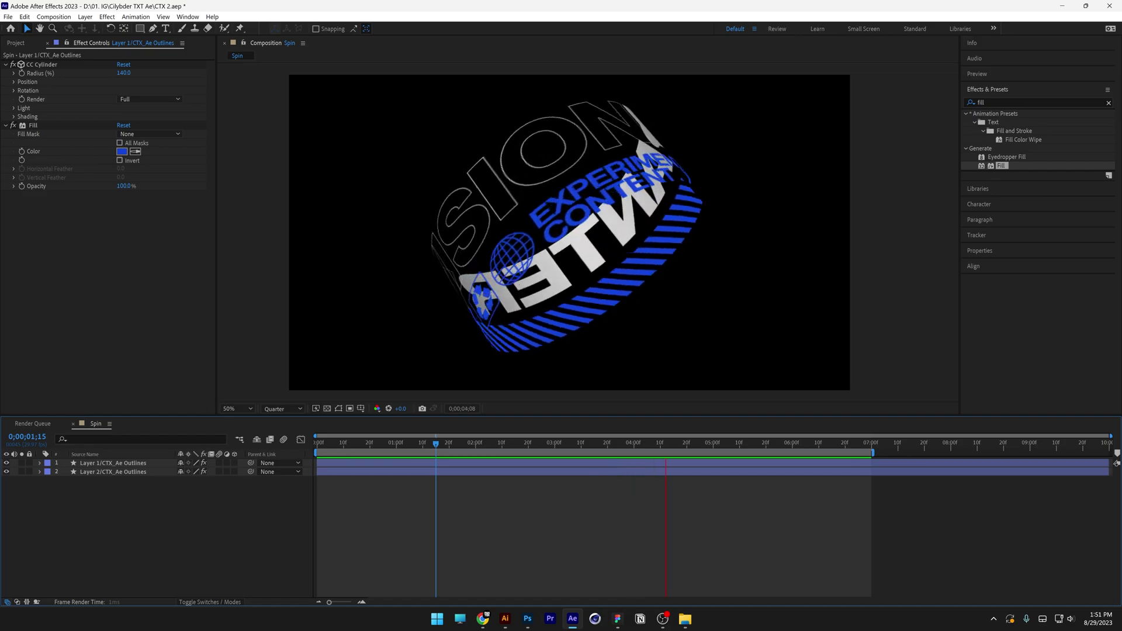